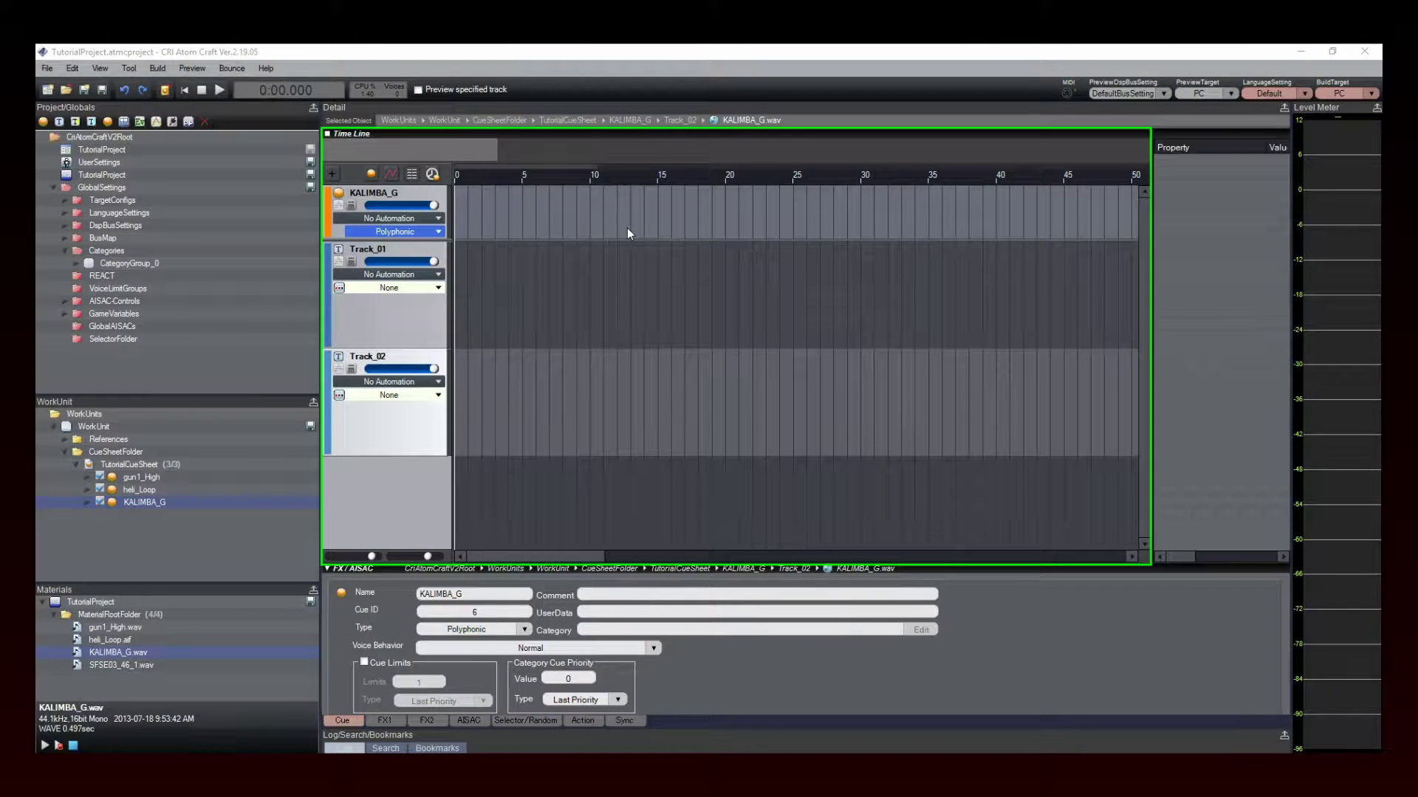
# Look at the timelines of the heli_Loop and gun1_High cues, and return to the KALIMBA_G cue.
pyautogui.click(140, 489)
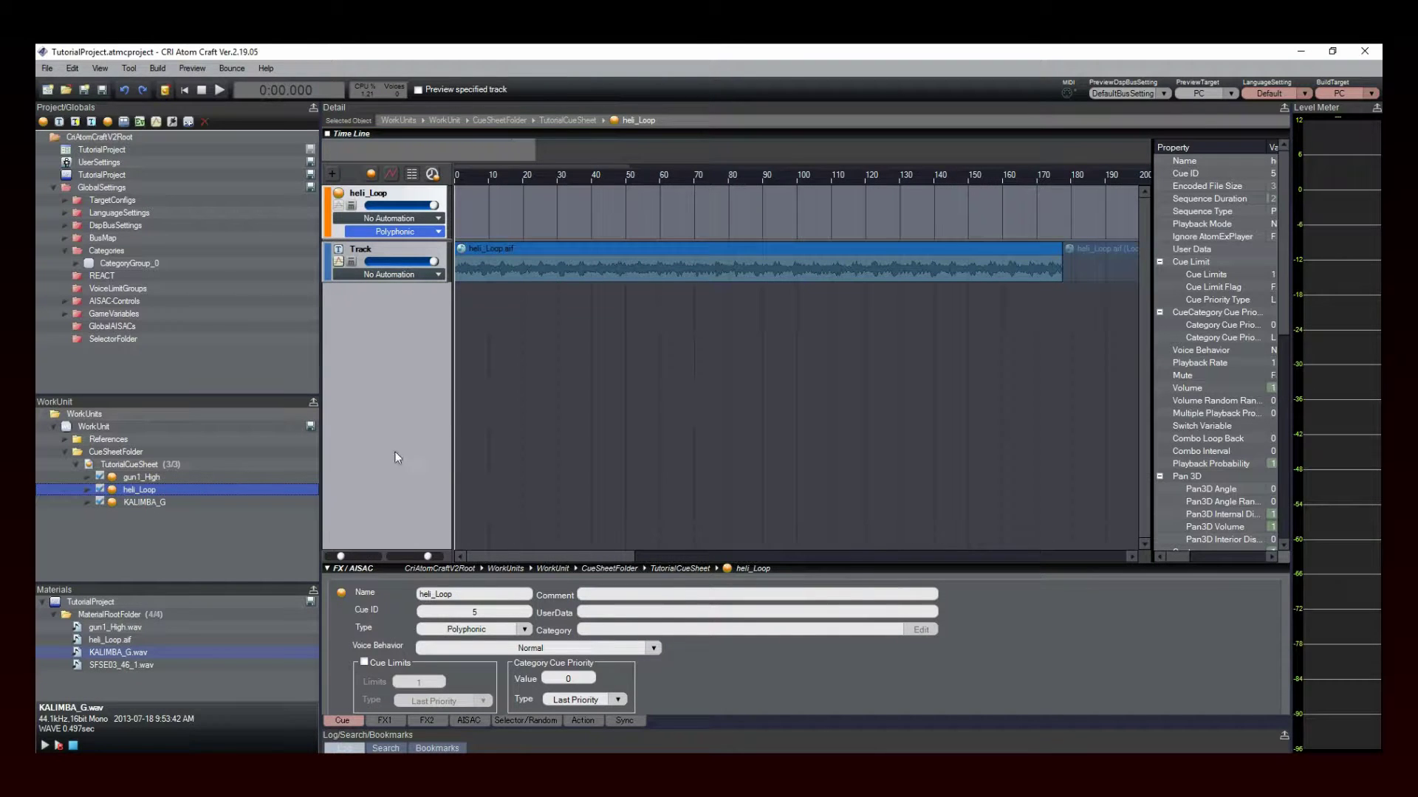
pyautogui.click(140, 477)
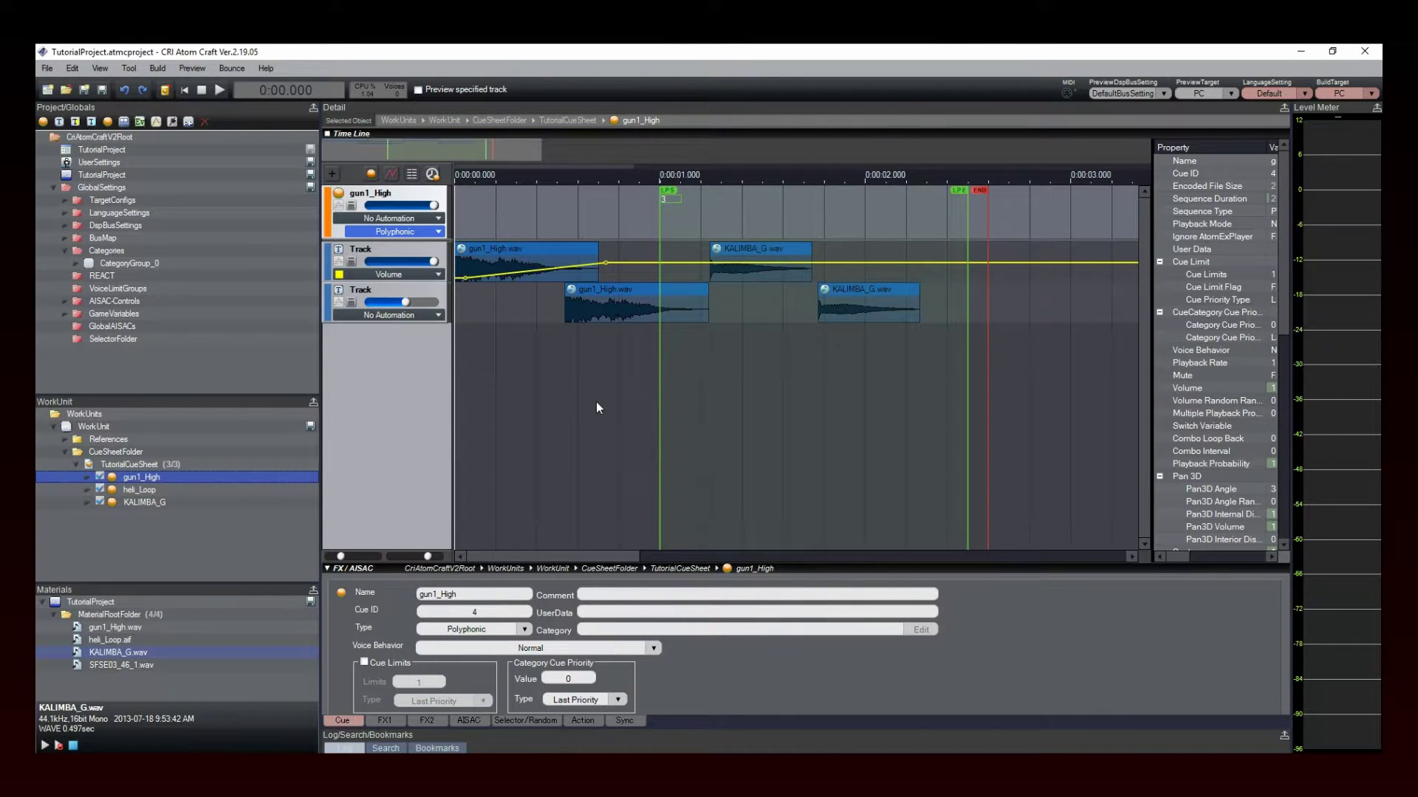
pyautogui.click(147, 502)
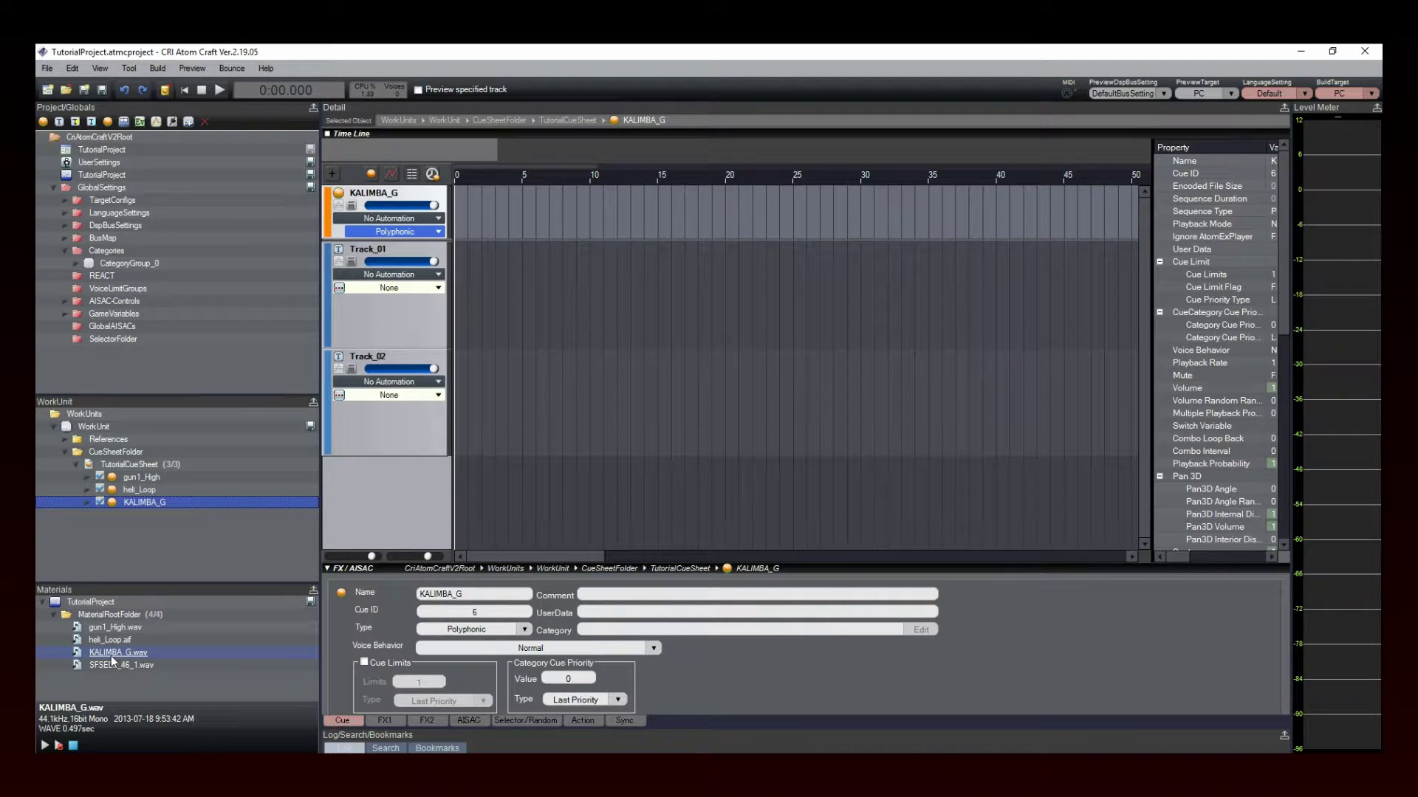
# Place the KALIMBA_G.wav material on Track_01 at about frame 13, and copy the clip onto Track_02 at frame 6.
pyautogui.moveTo(108, 661); pyautogui.dragTo(674, 307)
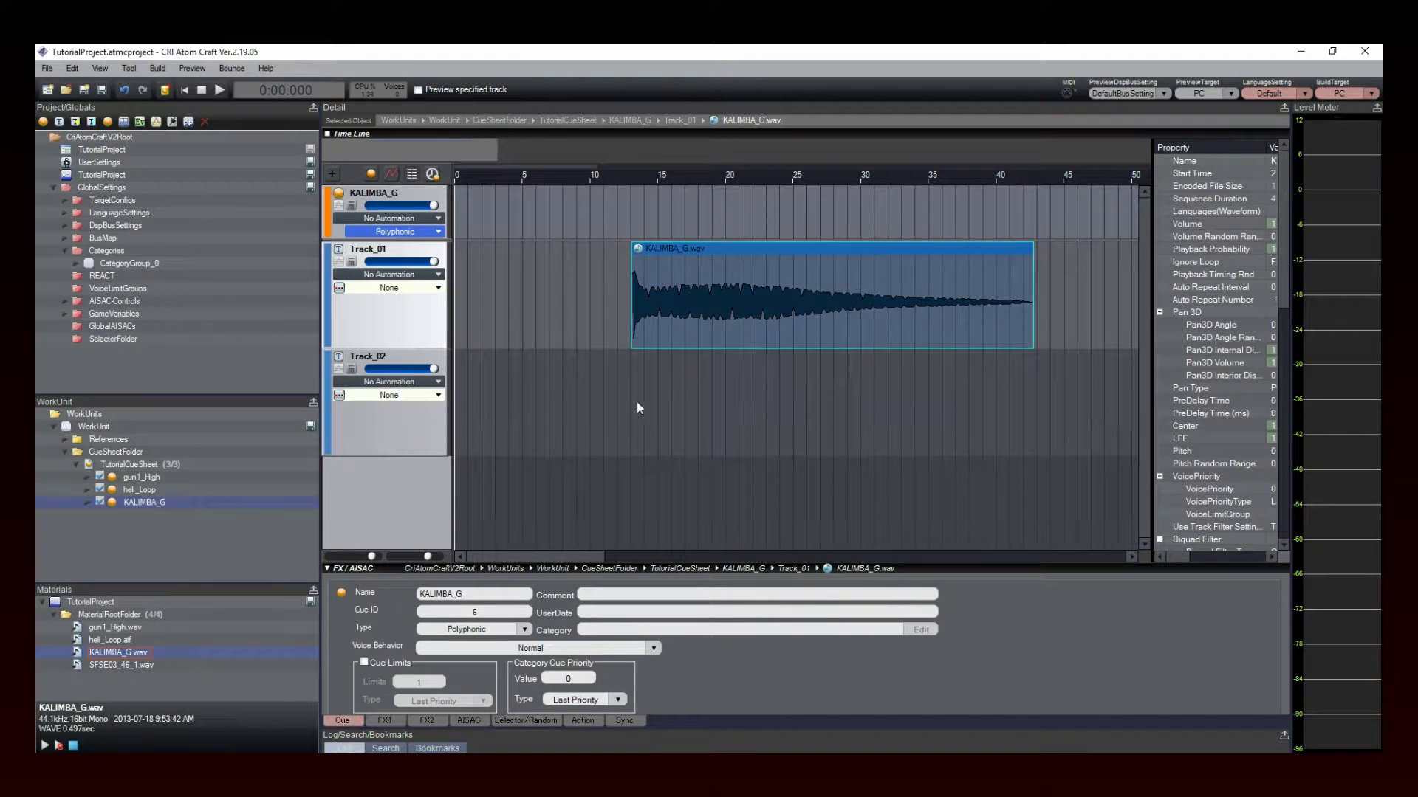
pyautogui.moveTo(732, 307); pyautogui.dragTo(635, 413)
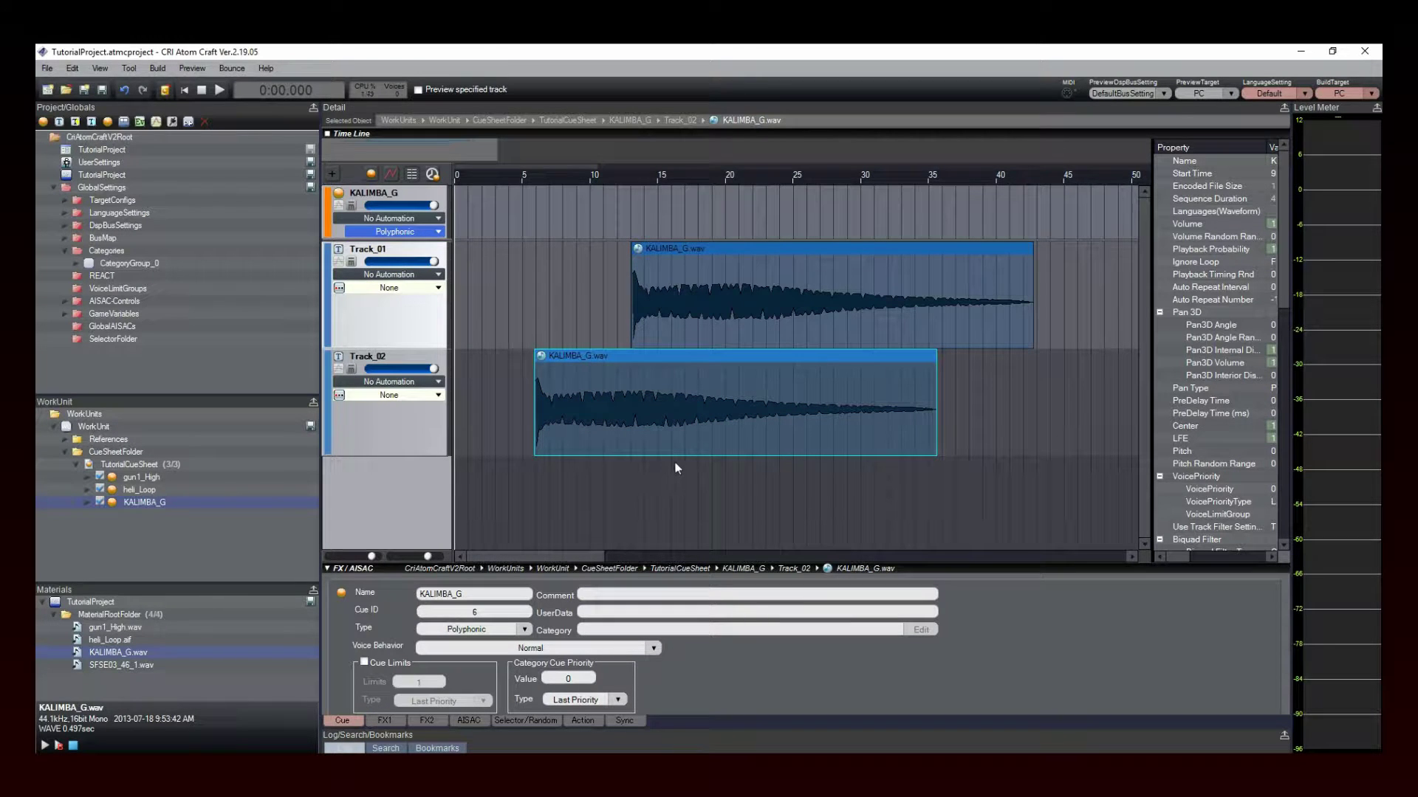
# Create a new track below Track_02 in the KALIMBA_G cue.
pyautogui.rightClick(409, 484)
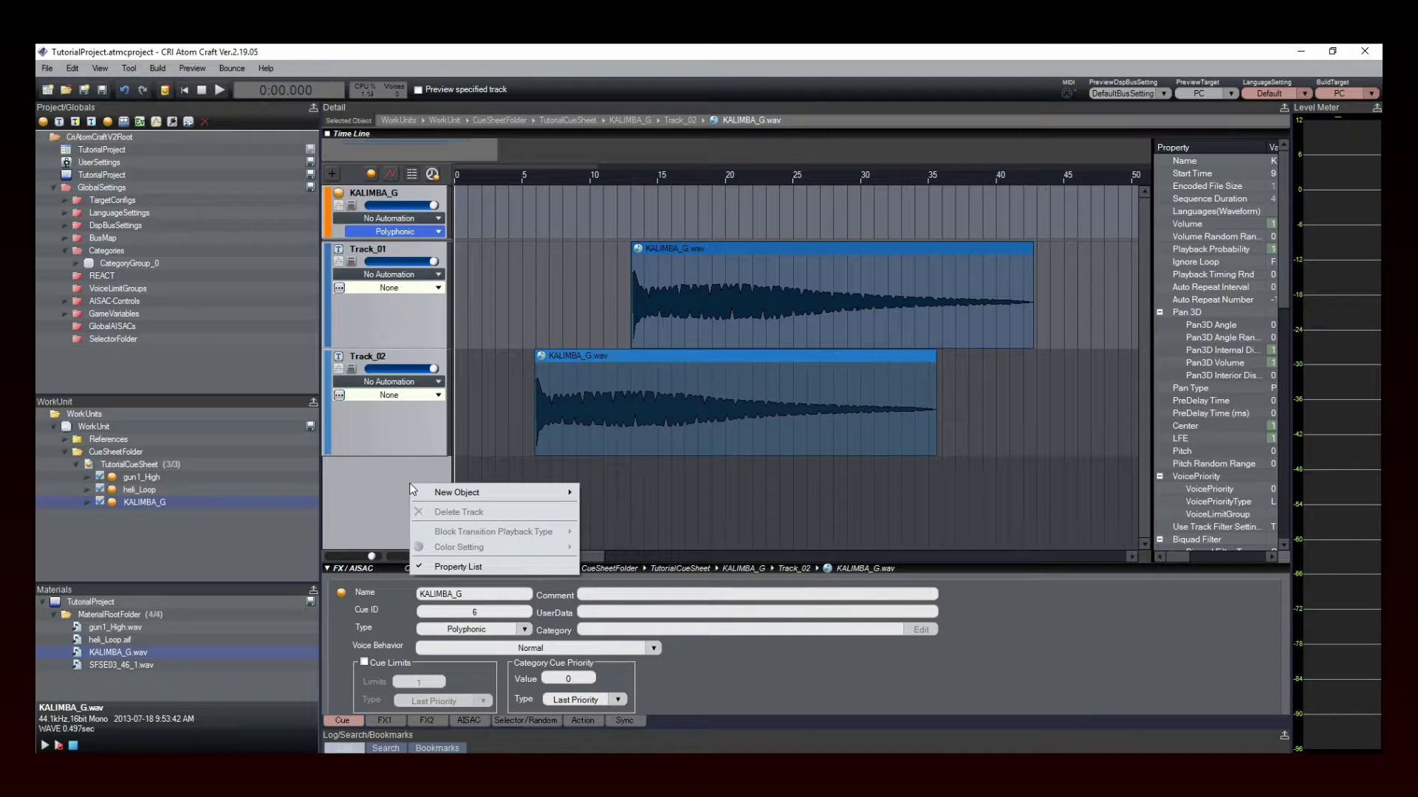
pyautogui.moveTo(545, 499)
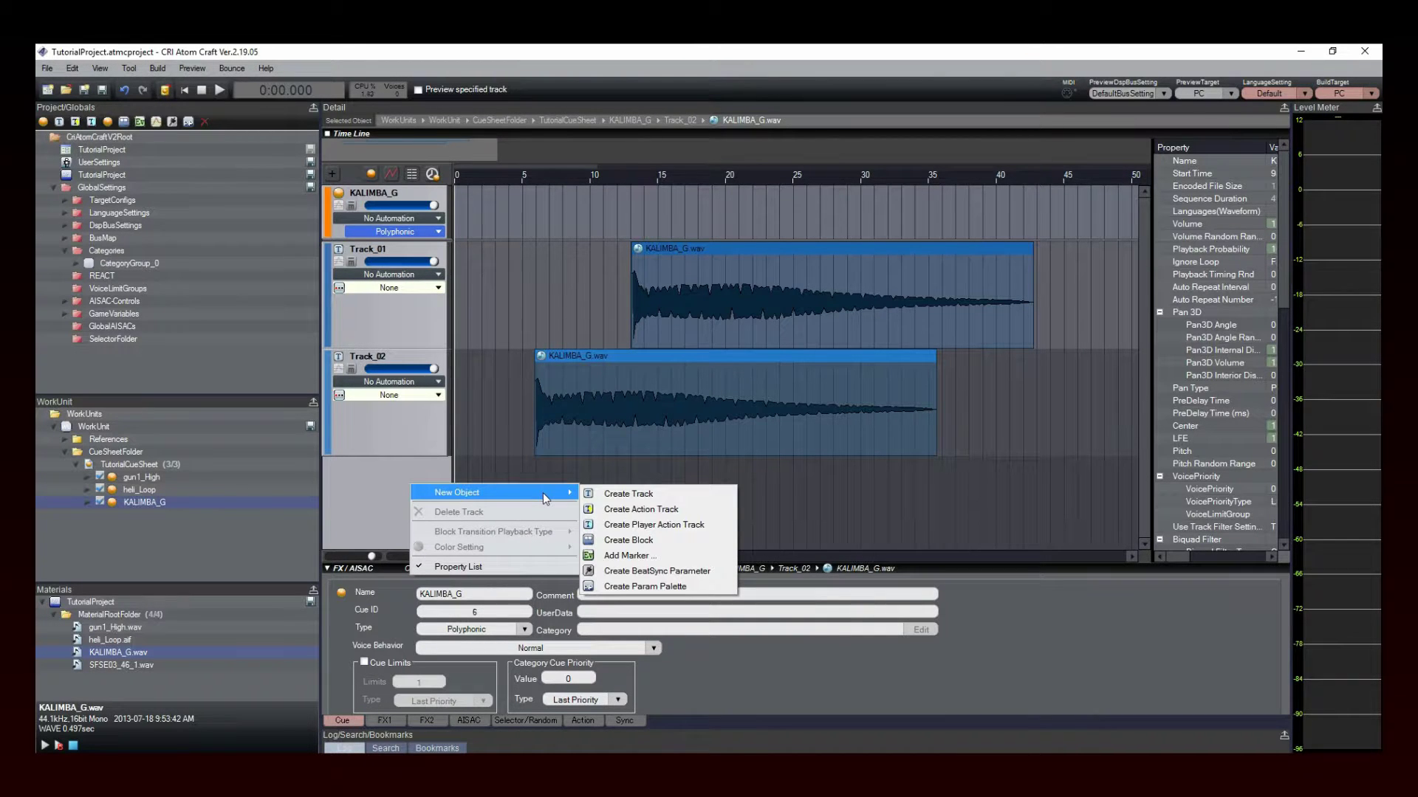
pyautogui.click(716, 495)
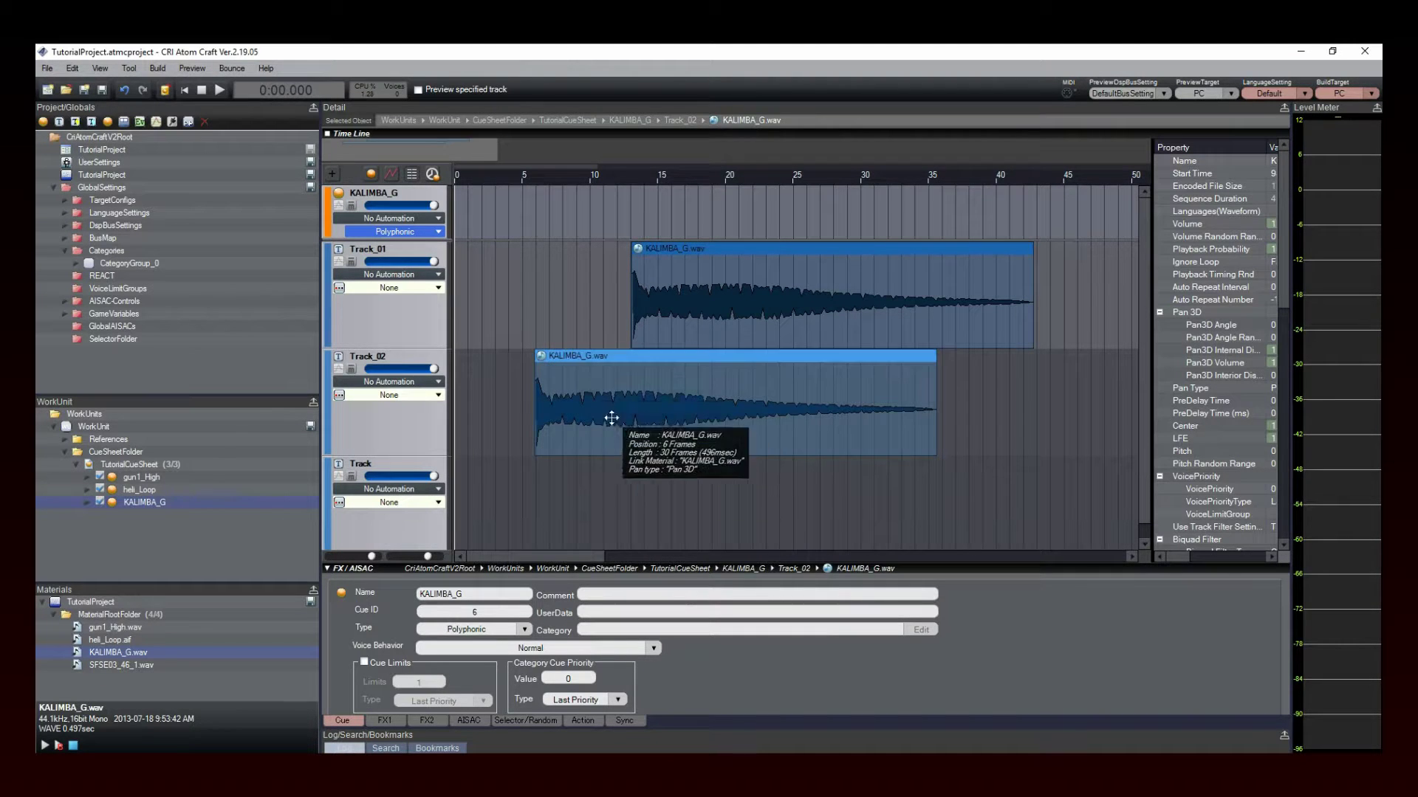
# Scrub the playhead along the timeline ruler and leave it at 0.087 s, near frame 5.
pyautogui.click(476, 177)
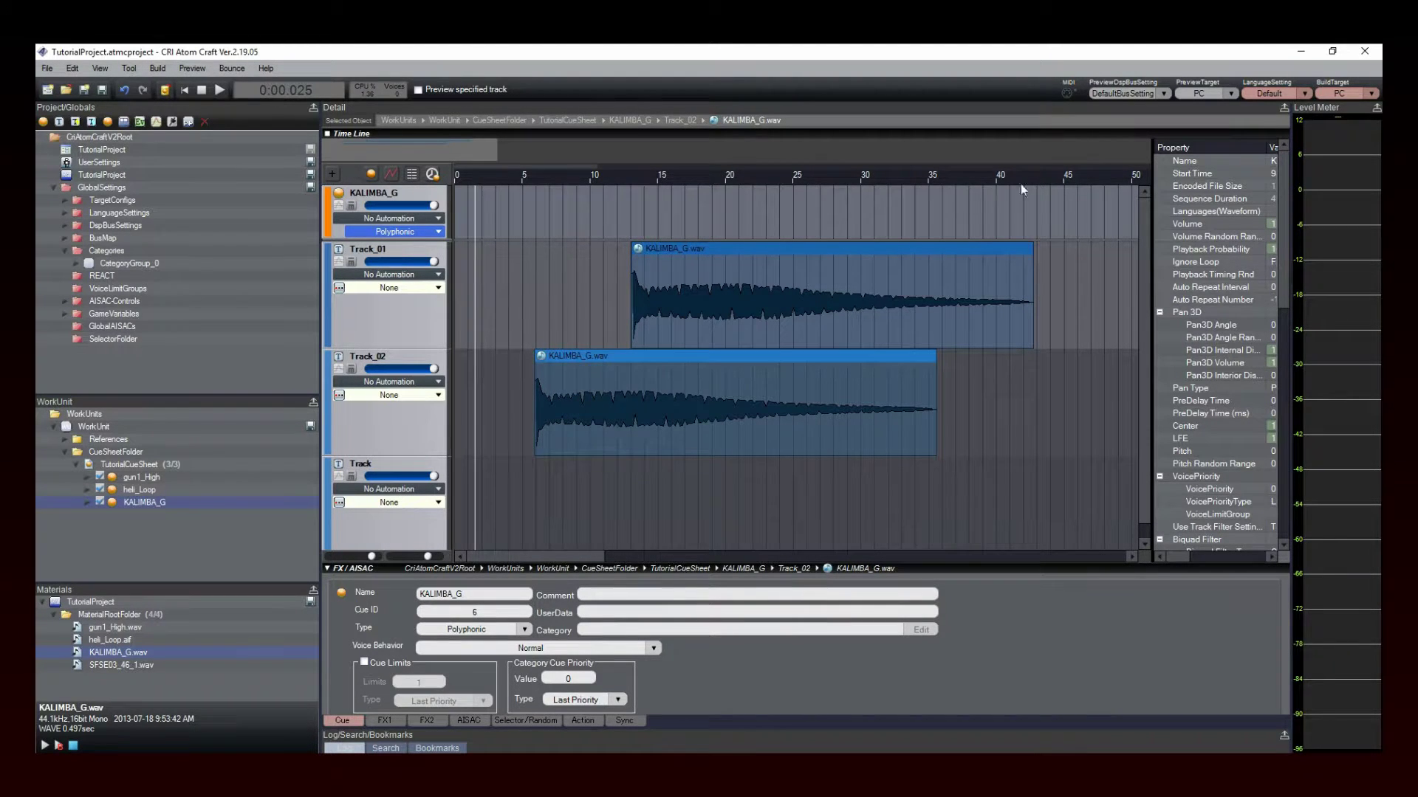
pyautogui.click(1058, 175)
pyautogui.moveTo(1057, 174); pyautogui.dragTo(525, 188)
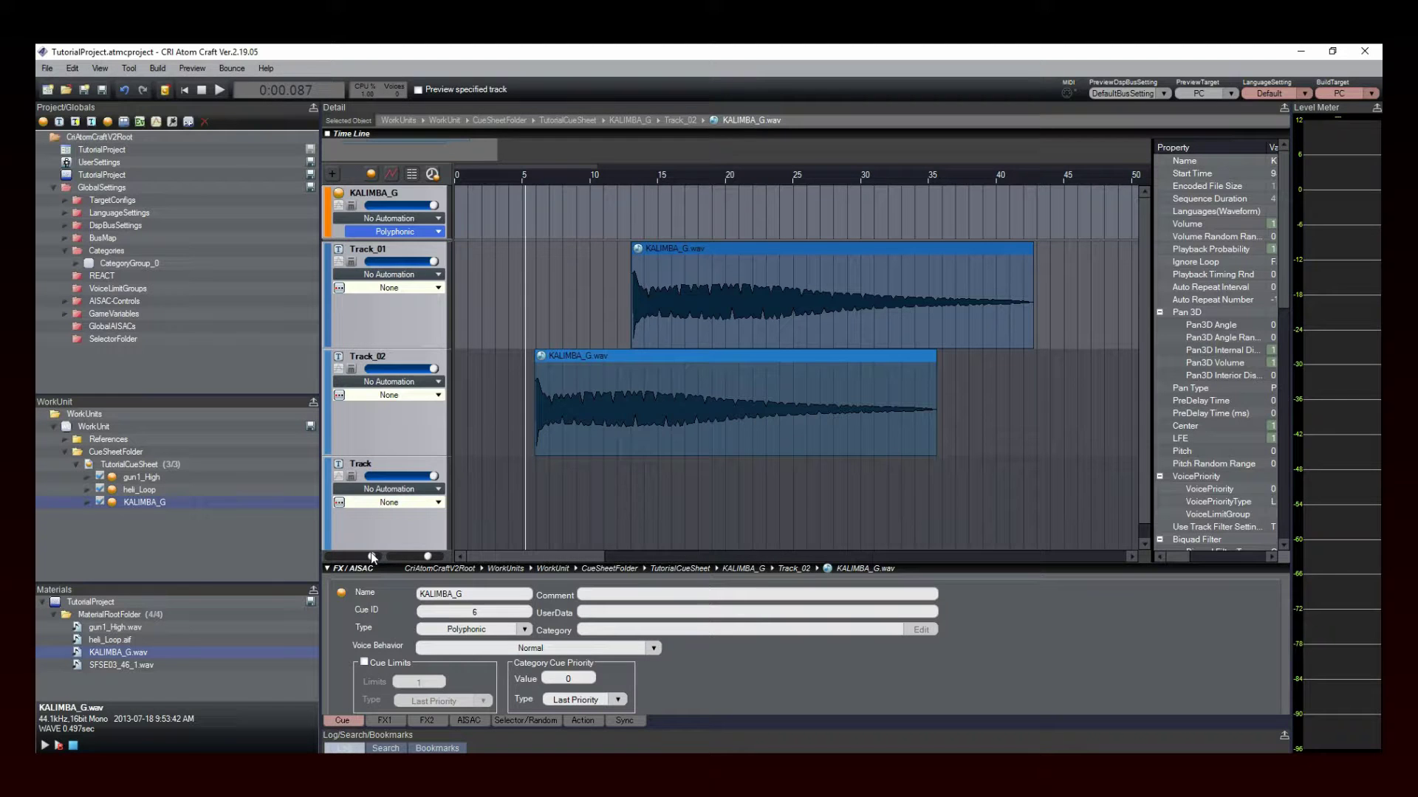
# Reduce the track height and time scale, and move the KALIMBA_G.wav clip on Track_02 to frame 100.
pyautogui.moveTo(371, 557)
pyautogui.mouseDown()
pyautogui.moveTo(343, 557)
pyautogui.moveTo(360, 558)
pyautogui.mouseUp()
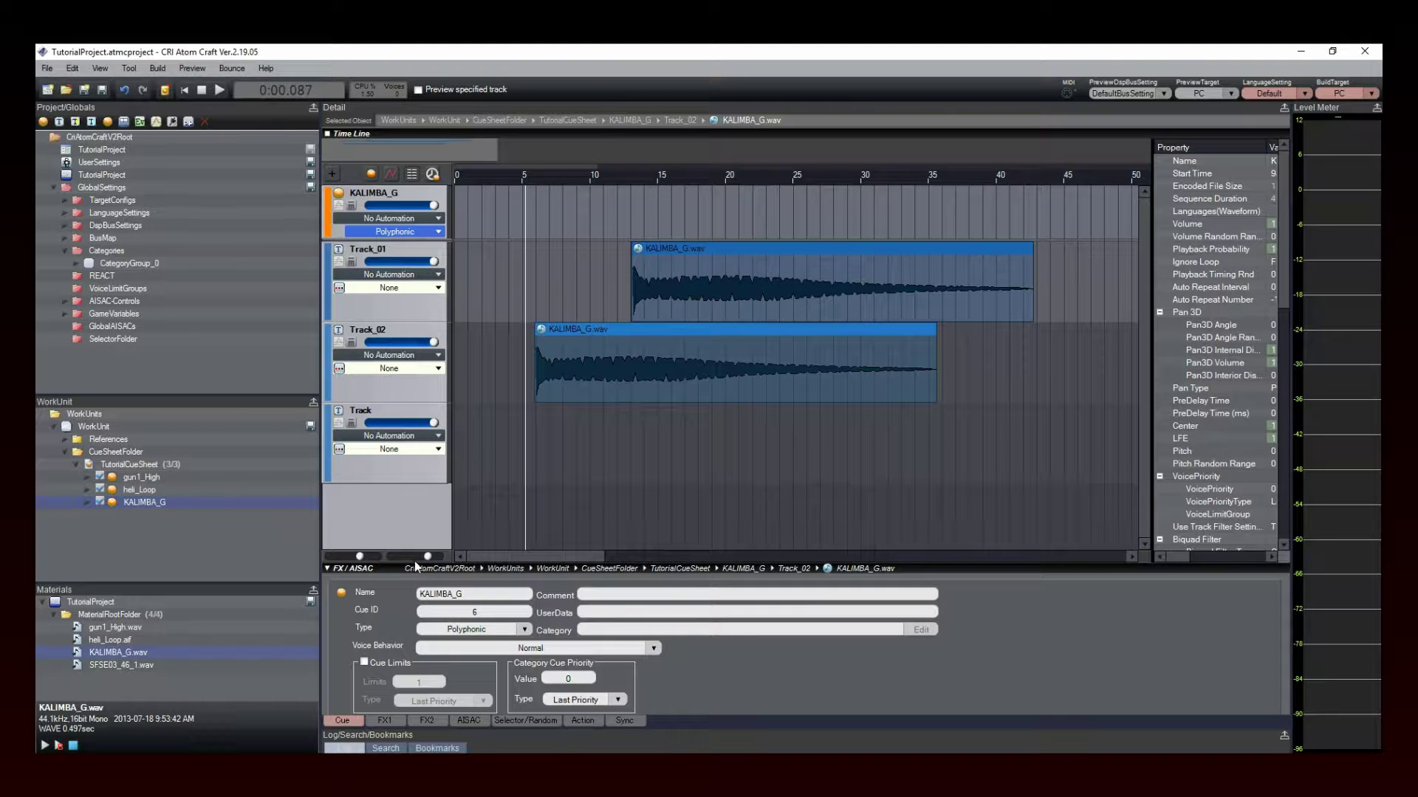
pyautogui.moveTo(426, 556); pyautogui.dragTo(414, 555)
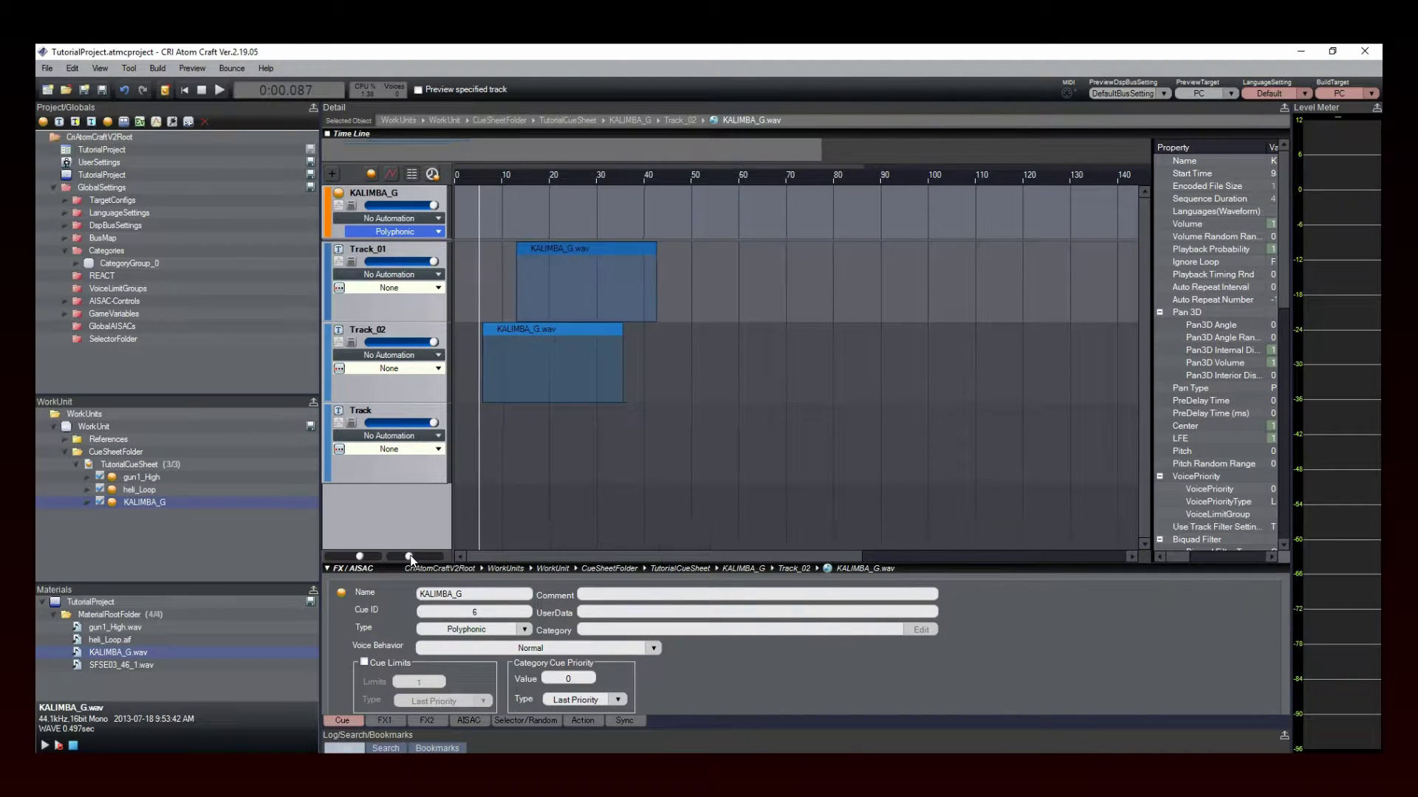
pyautogui.moveTo(502, 365); pyautogui.dragTo(955, 361)
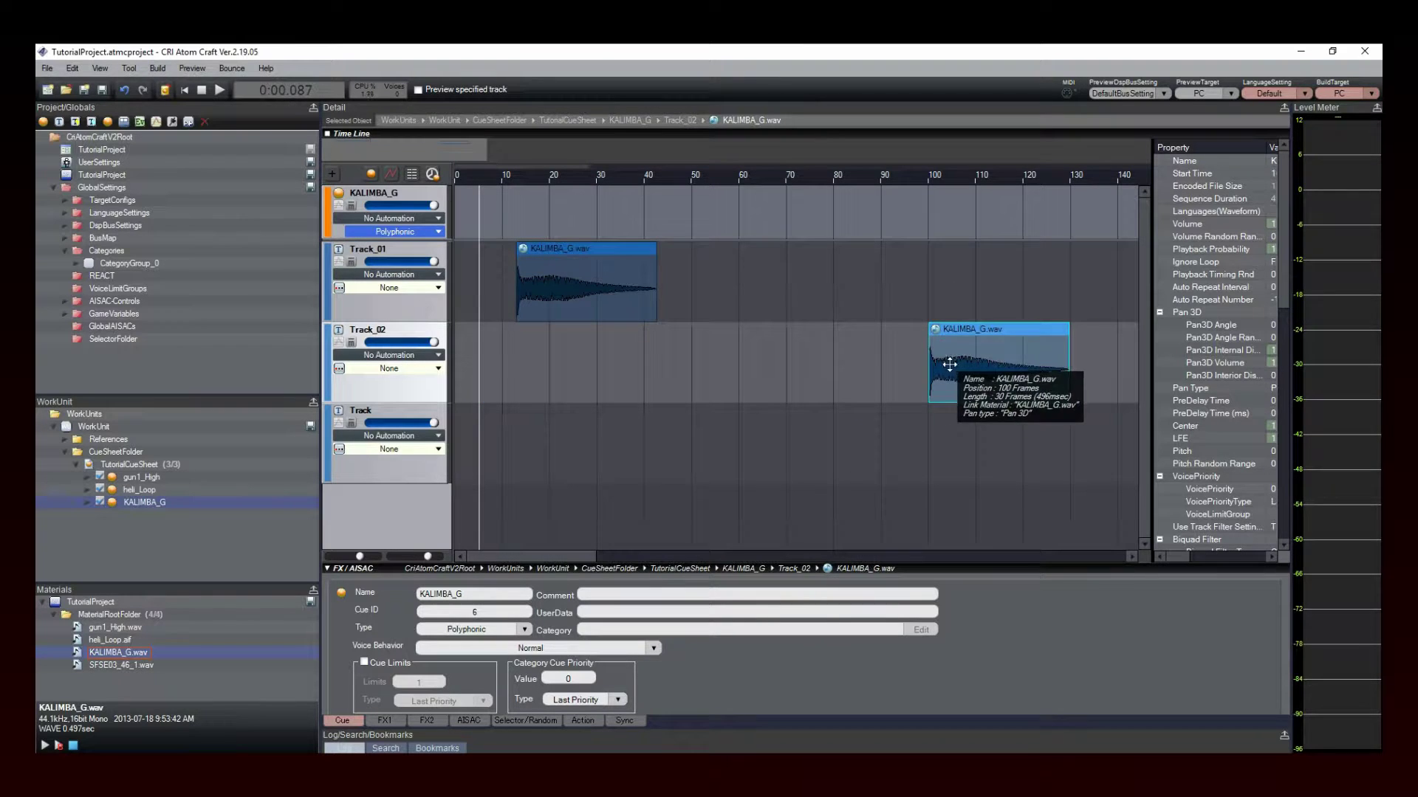
# Mute Track_02 and the newly added track, and make Track_01 about twice as tall.
pyautogui.click(360, 437)
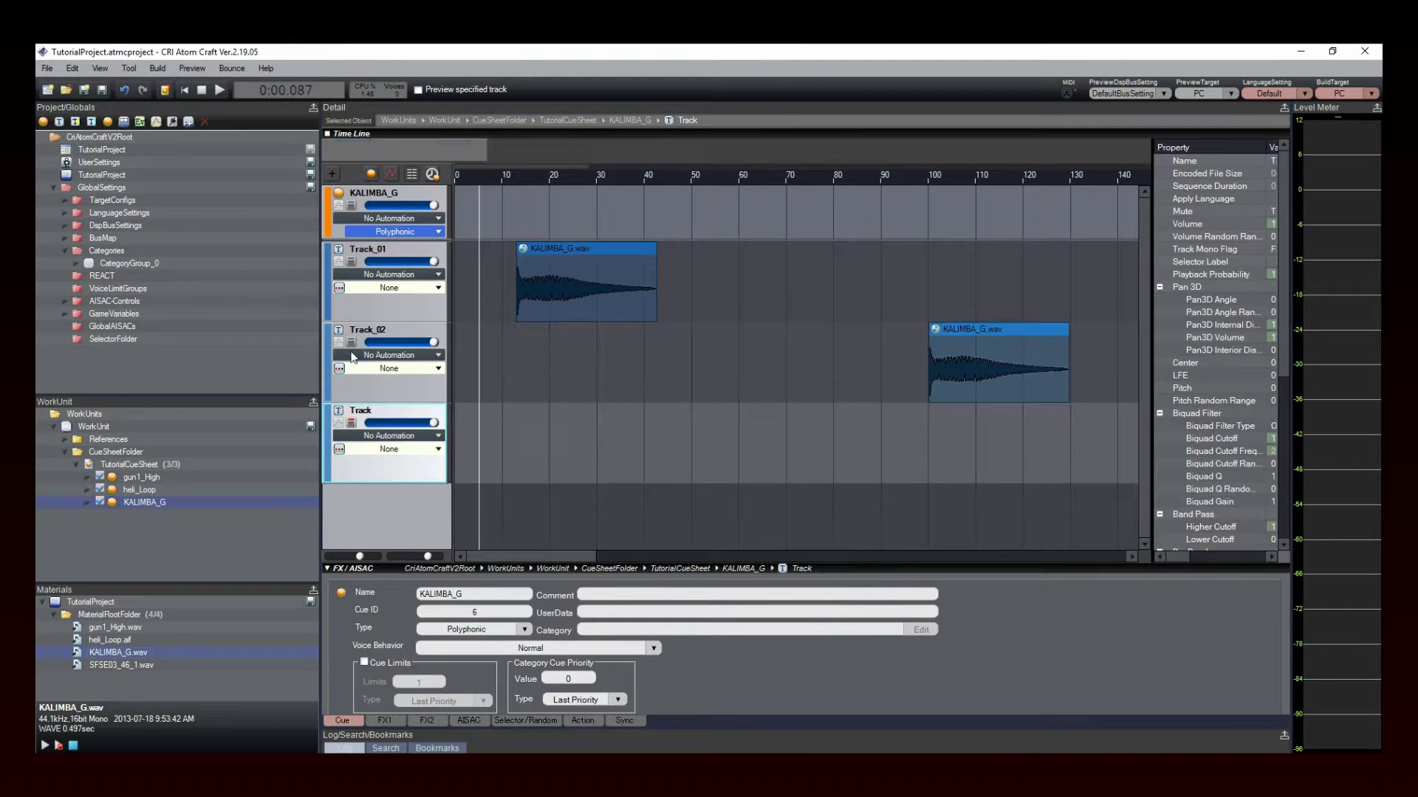
pyautogui.moveTo(410, 322); pyautogui.dragTo(408, 426)
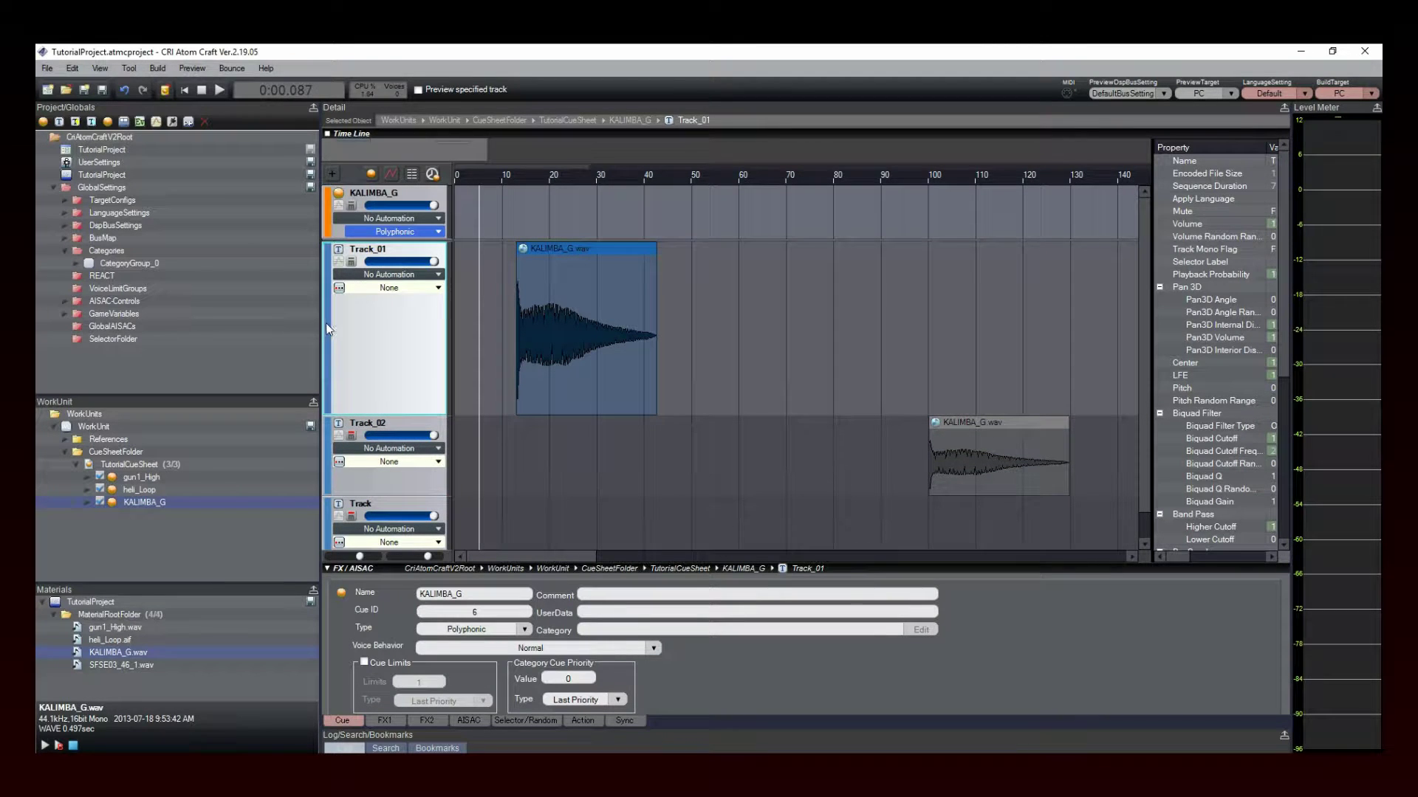
# Change the color setting of Track_01 to Color 4.
pyautogui.rightClick(370, 329)
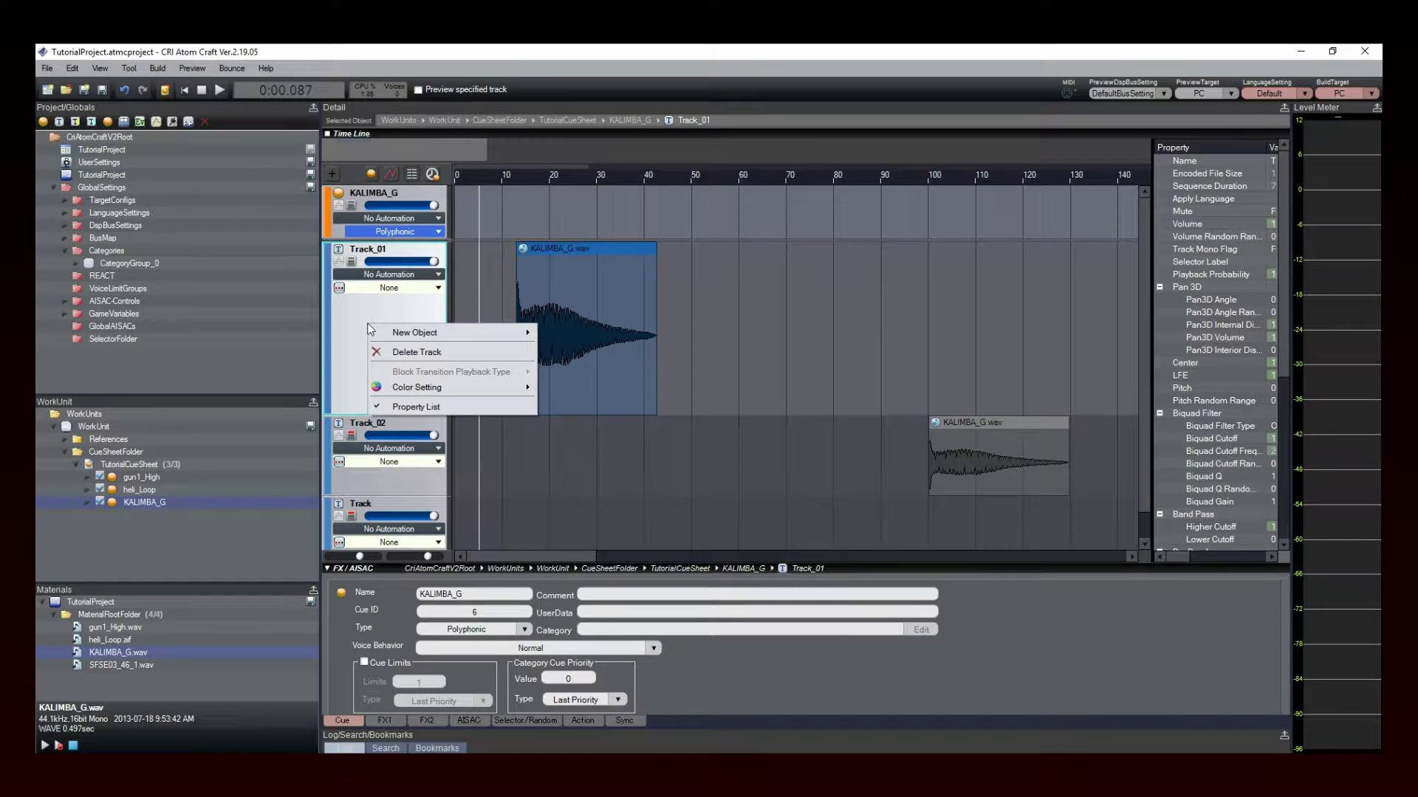
pyautogui.moveTo(458, 387)
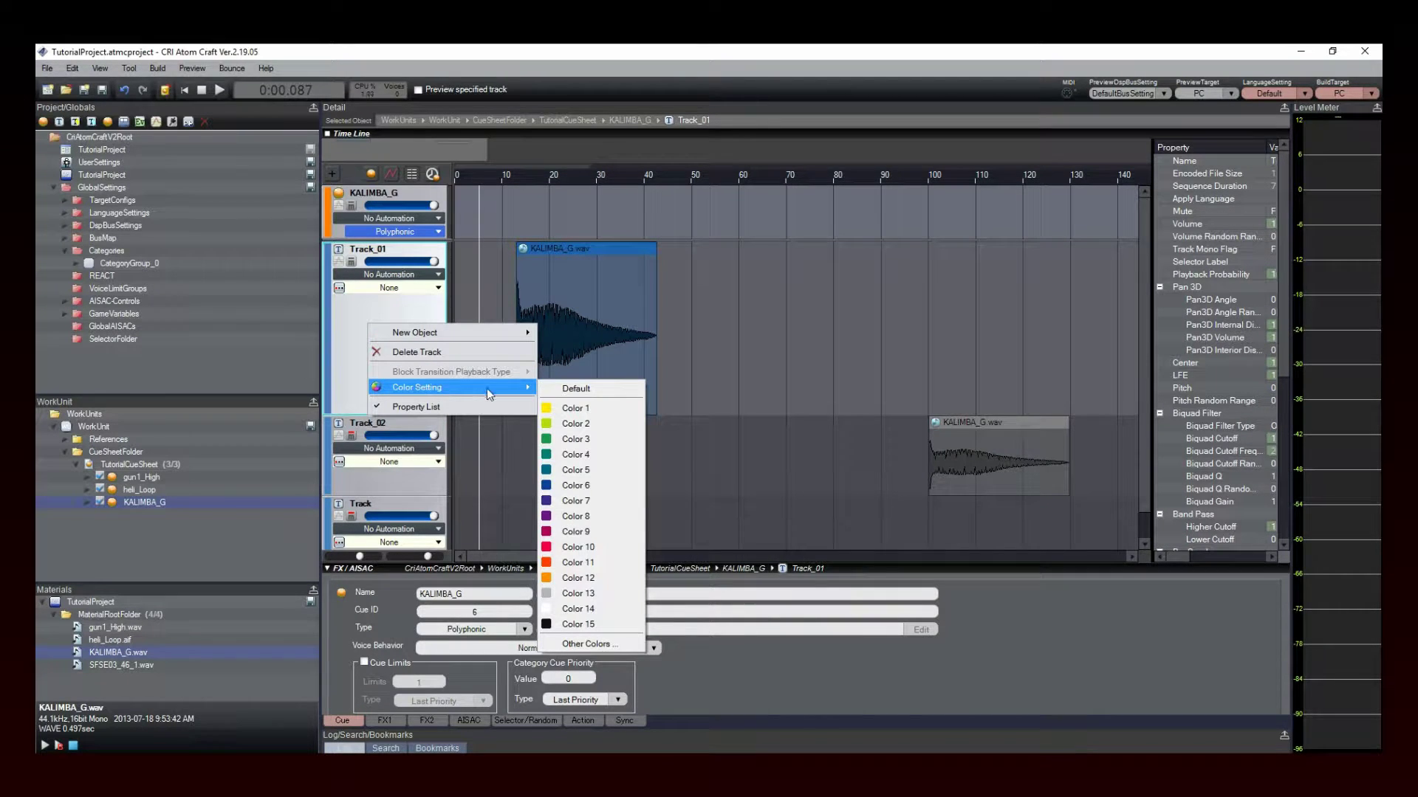
pyautogui.click(621, 459)
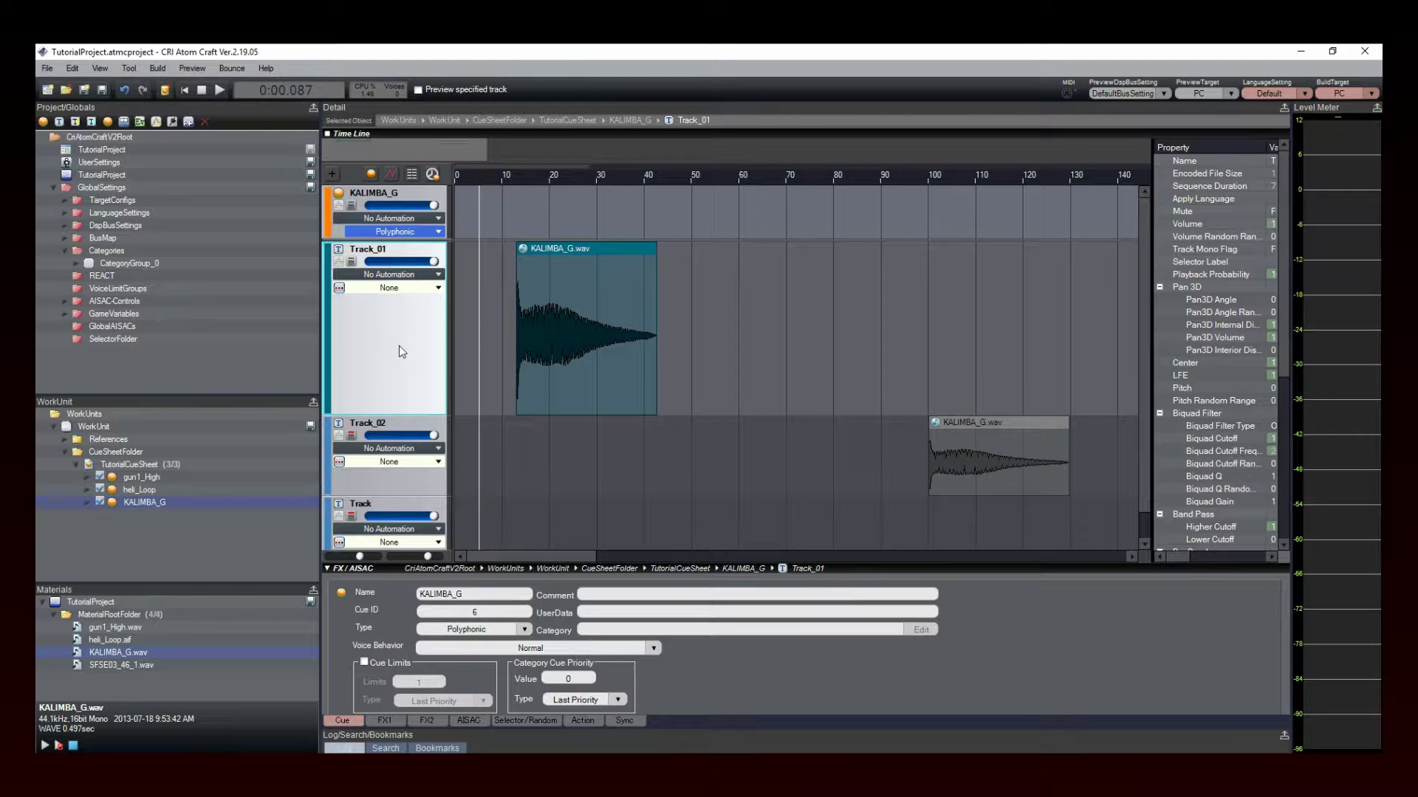
# Look through the available automation types for Track_01 and add a Volume automation.
pyautogui.click(439, 276)
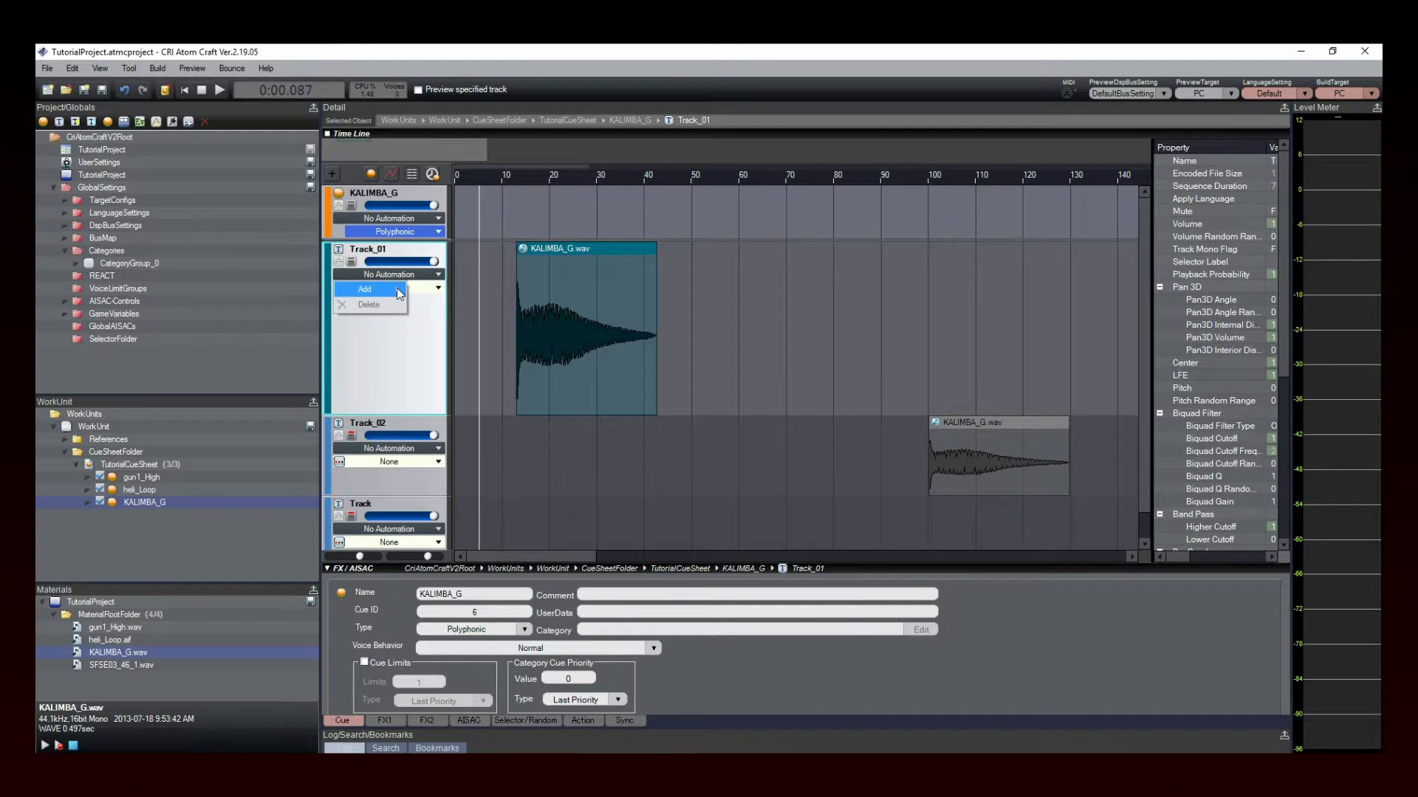
pyautogui.moveTo(397, 288)
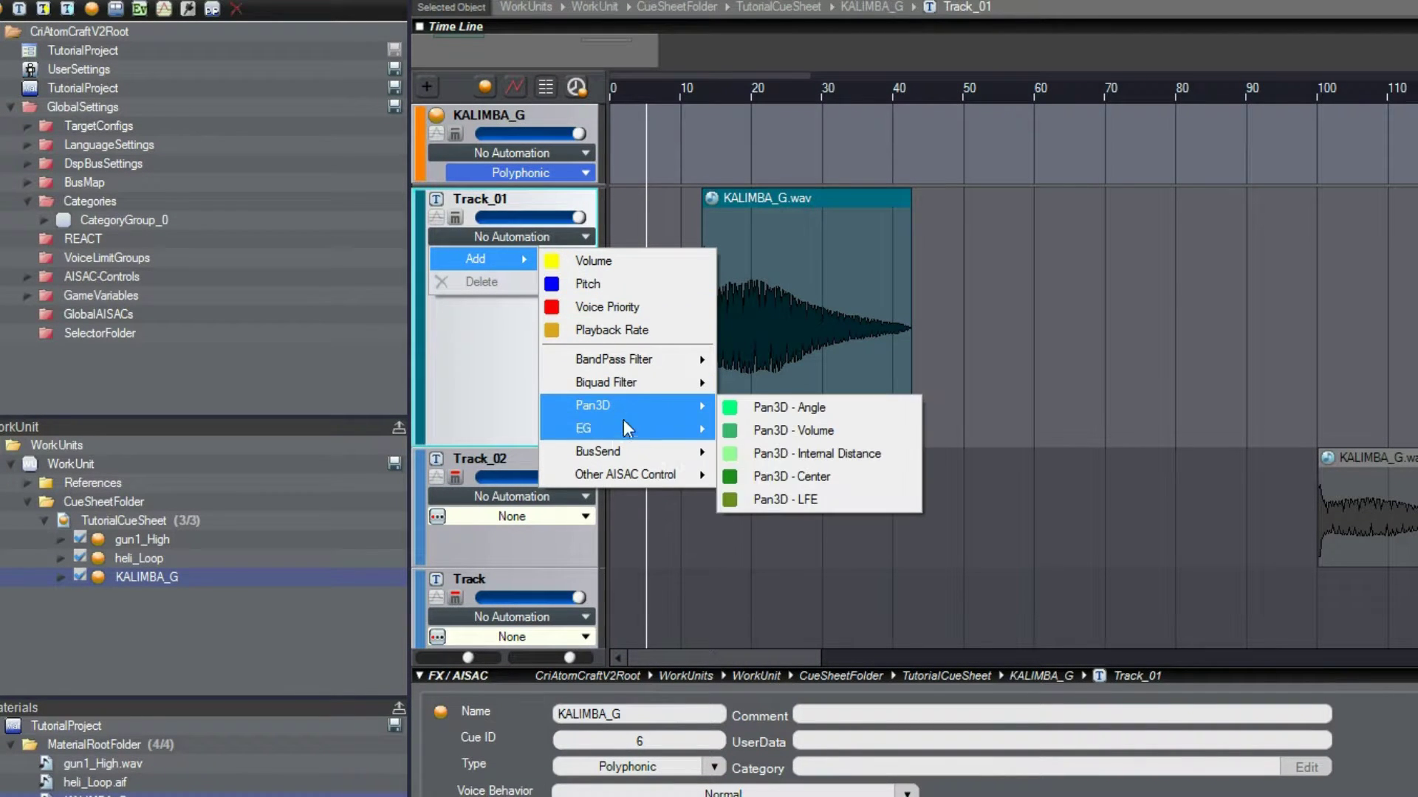
pyautogui.moveTo(630, 481)
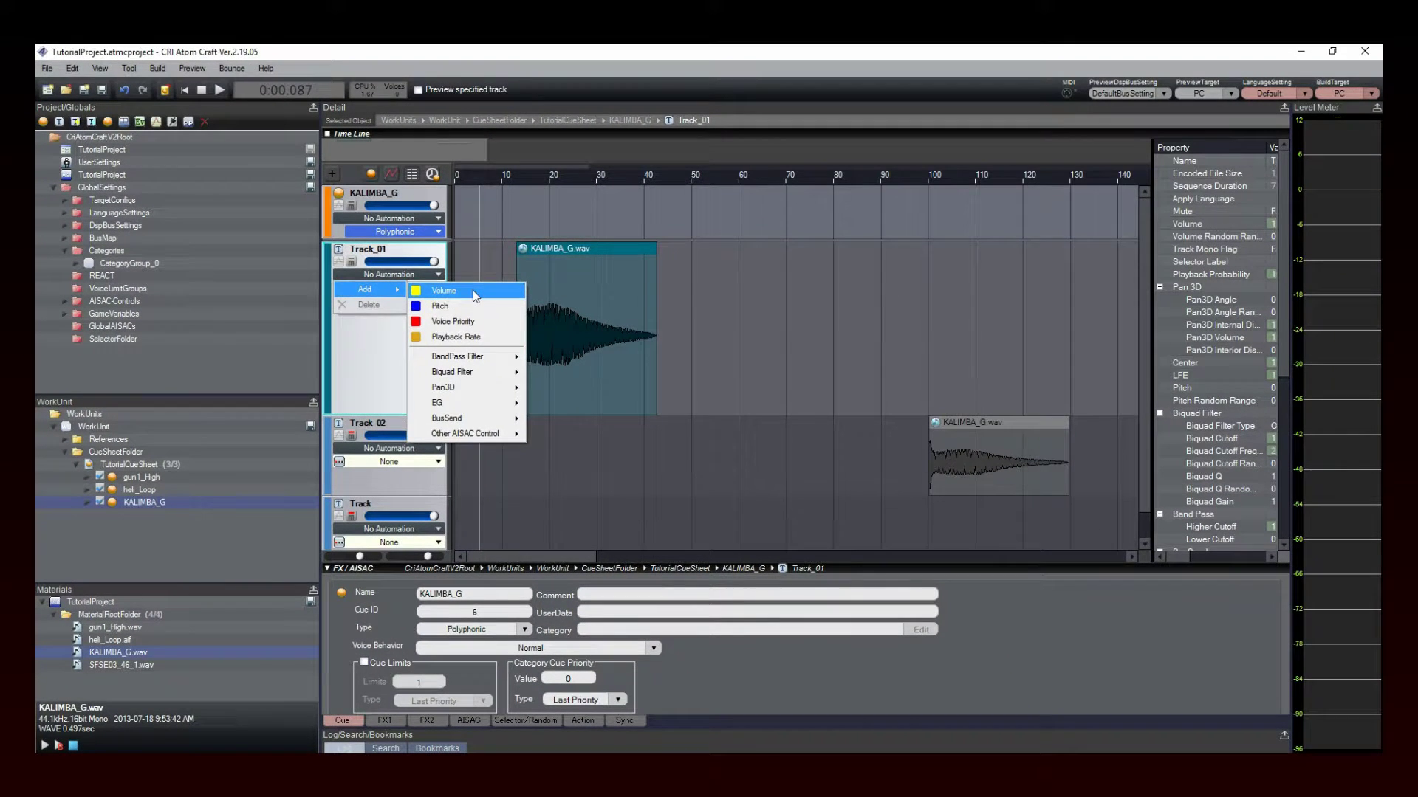
pyautogui.click(475, 295)
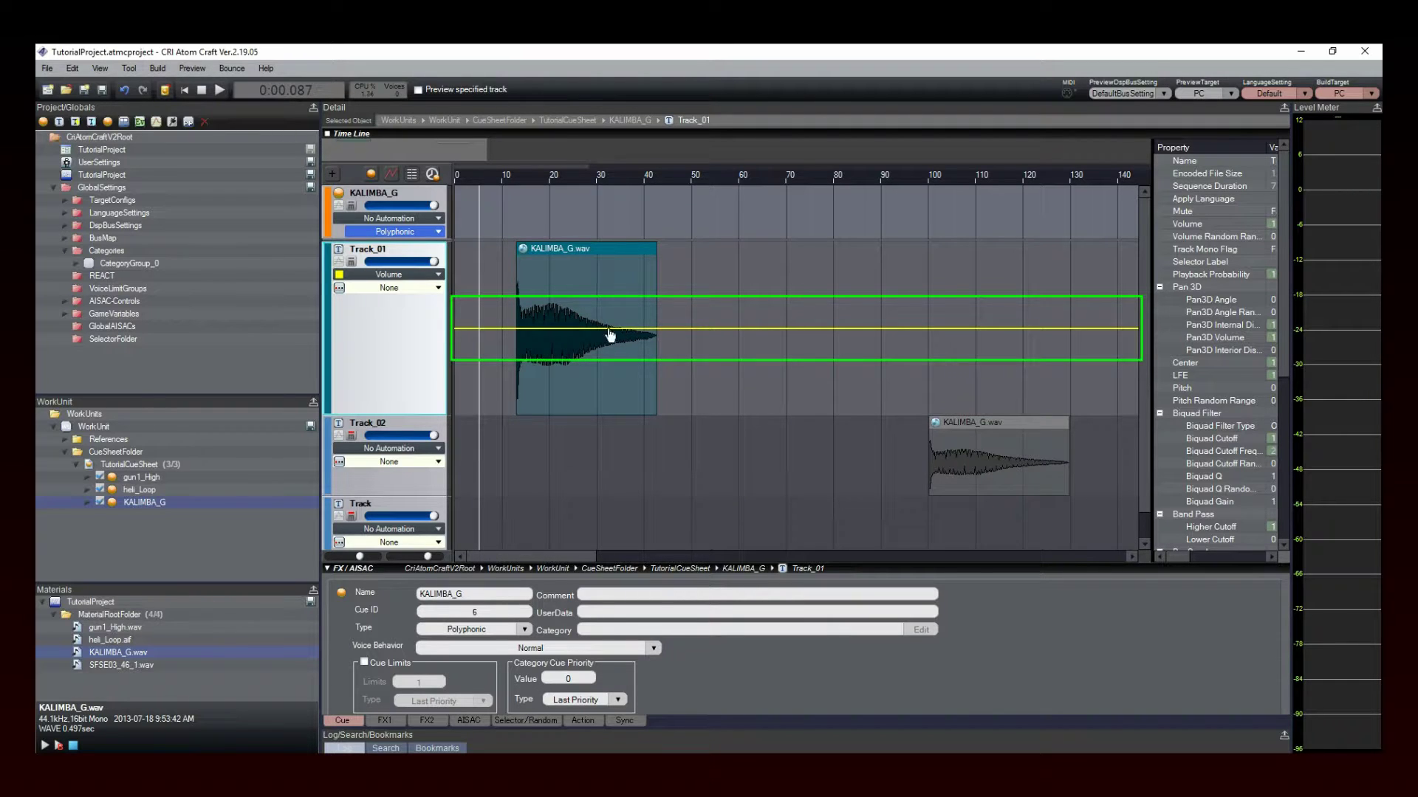
# Add points to Track_01's volume line at about frames 12, 27, 37 and 47, and lower the frame 37 point to 0.19.
pyautogui.click(512, 333)
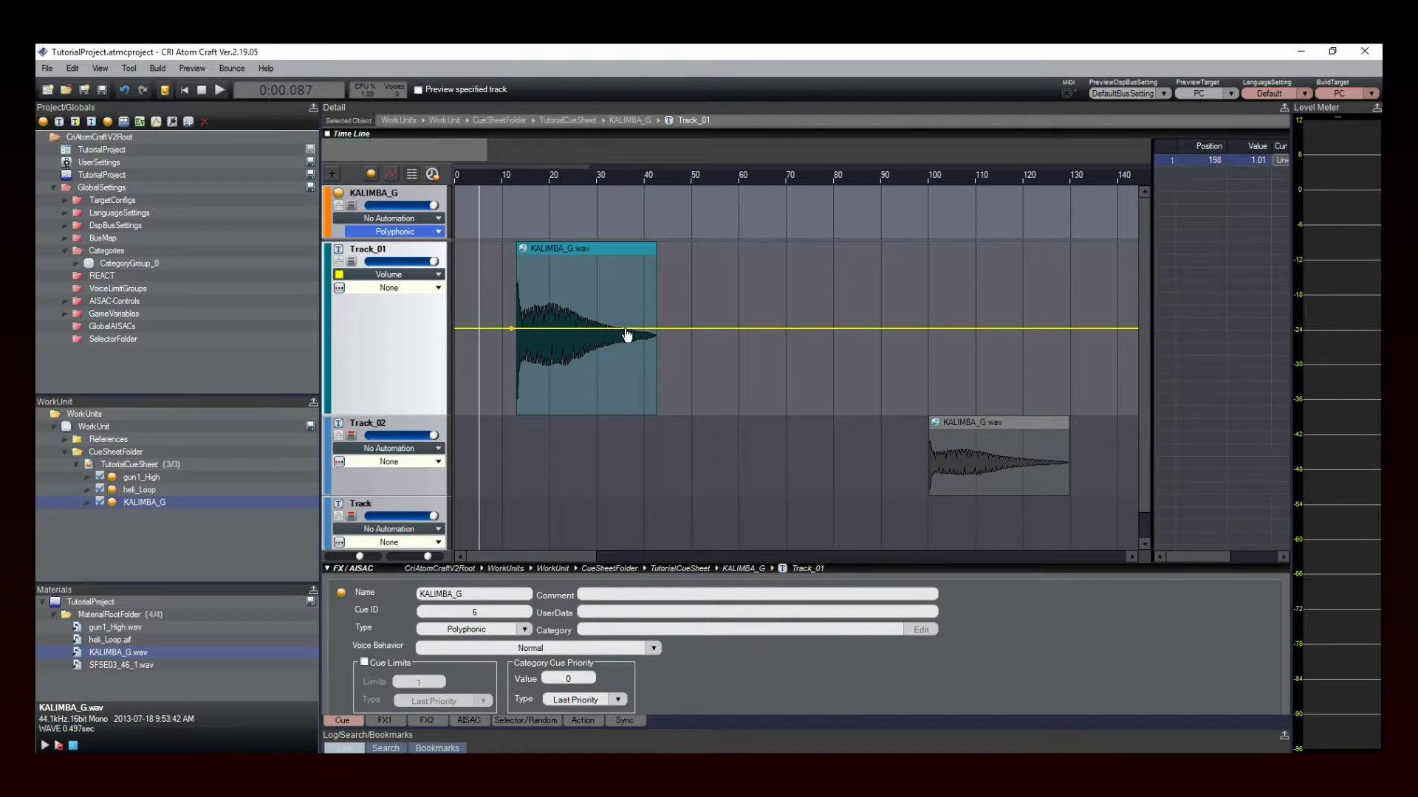
pyautogui.click(679, 329)
pyautogui.click(585, 329)
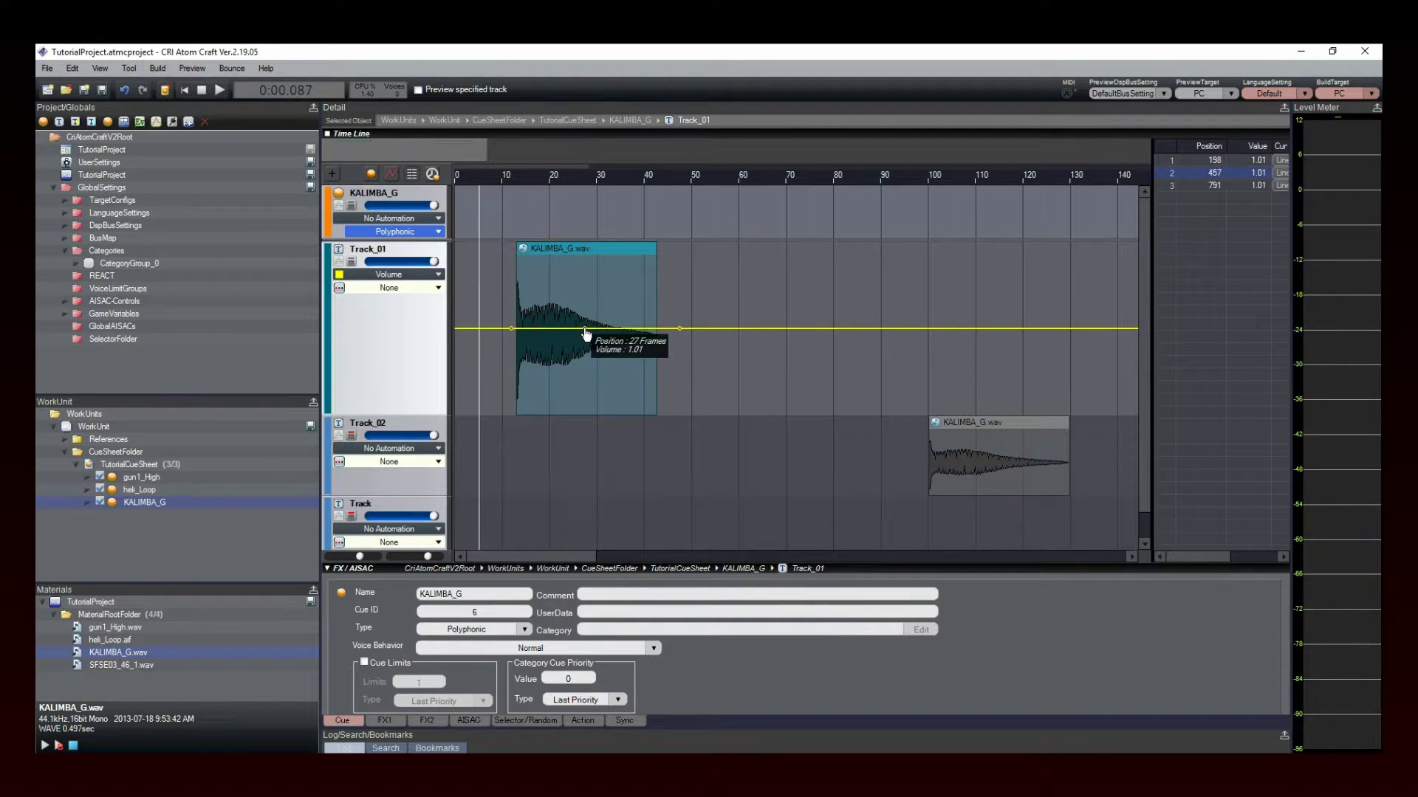
pyautogui.click(630, 329)
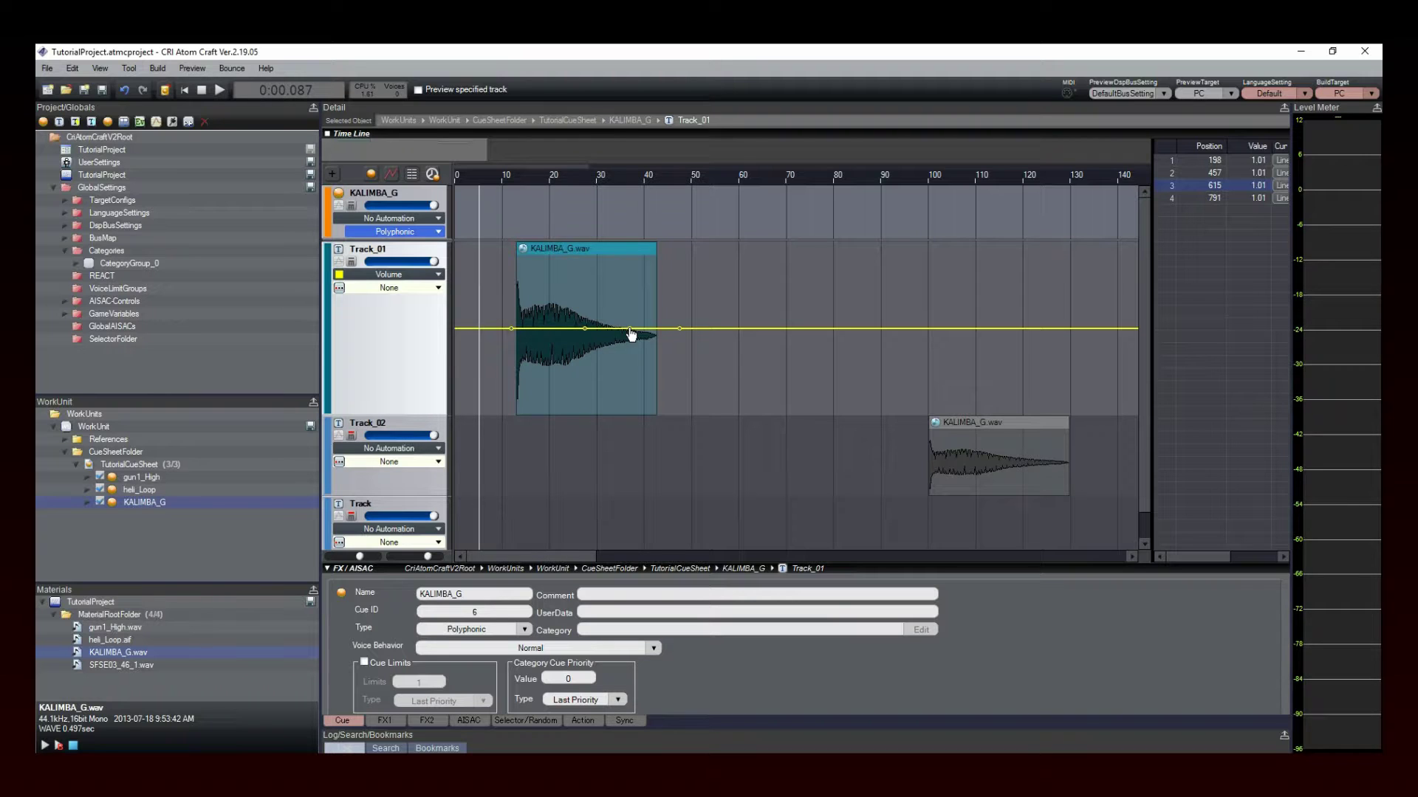
pyautogui.moveTo(630, 332); pyautogui.dragTo(632, 405)
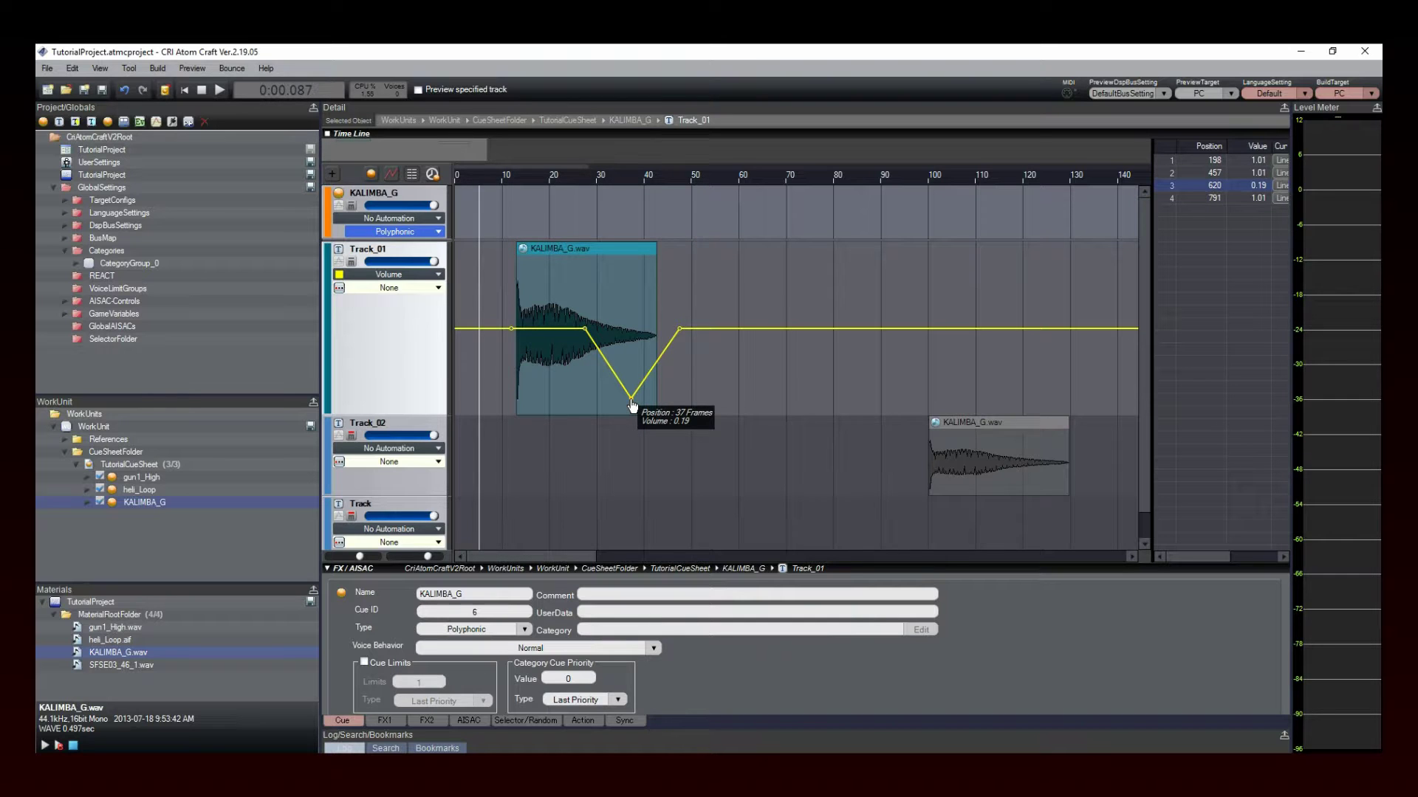
# Set the curve type of the lowered volume point on Track_01 to S Curve.
pyautogui.rightClick(632, 405)
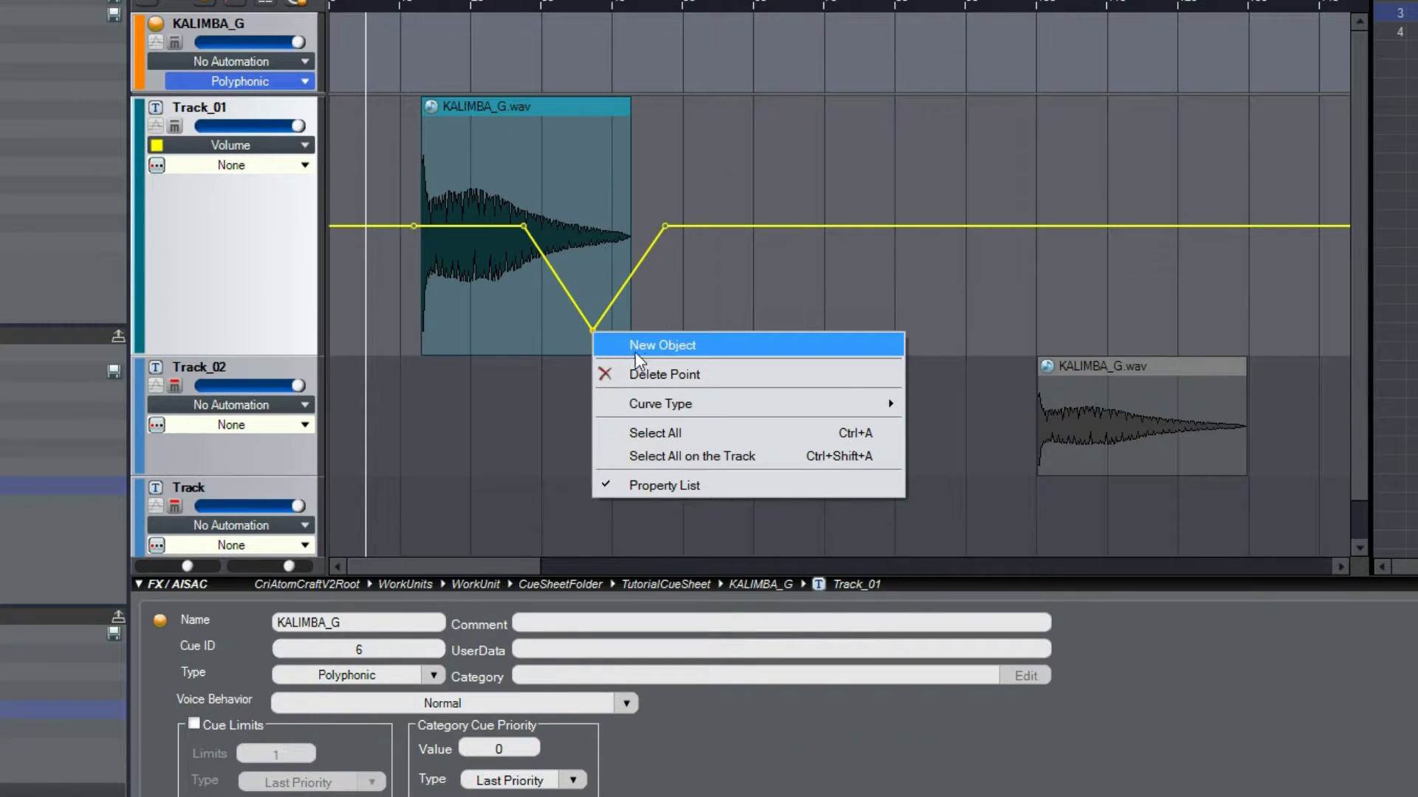
pyautogui.moveTo(816, 405)
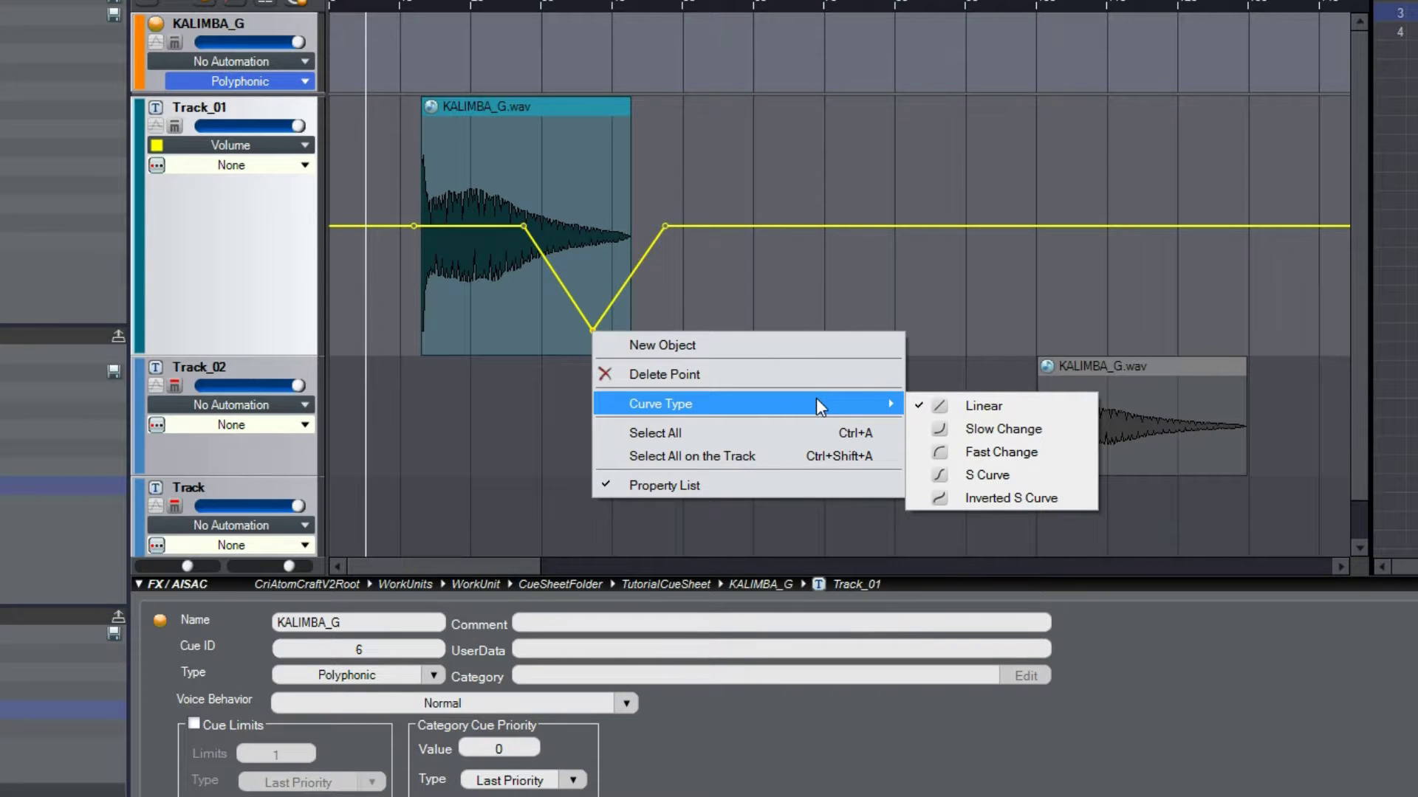
pyautogui.click(1006, 474)
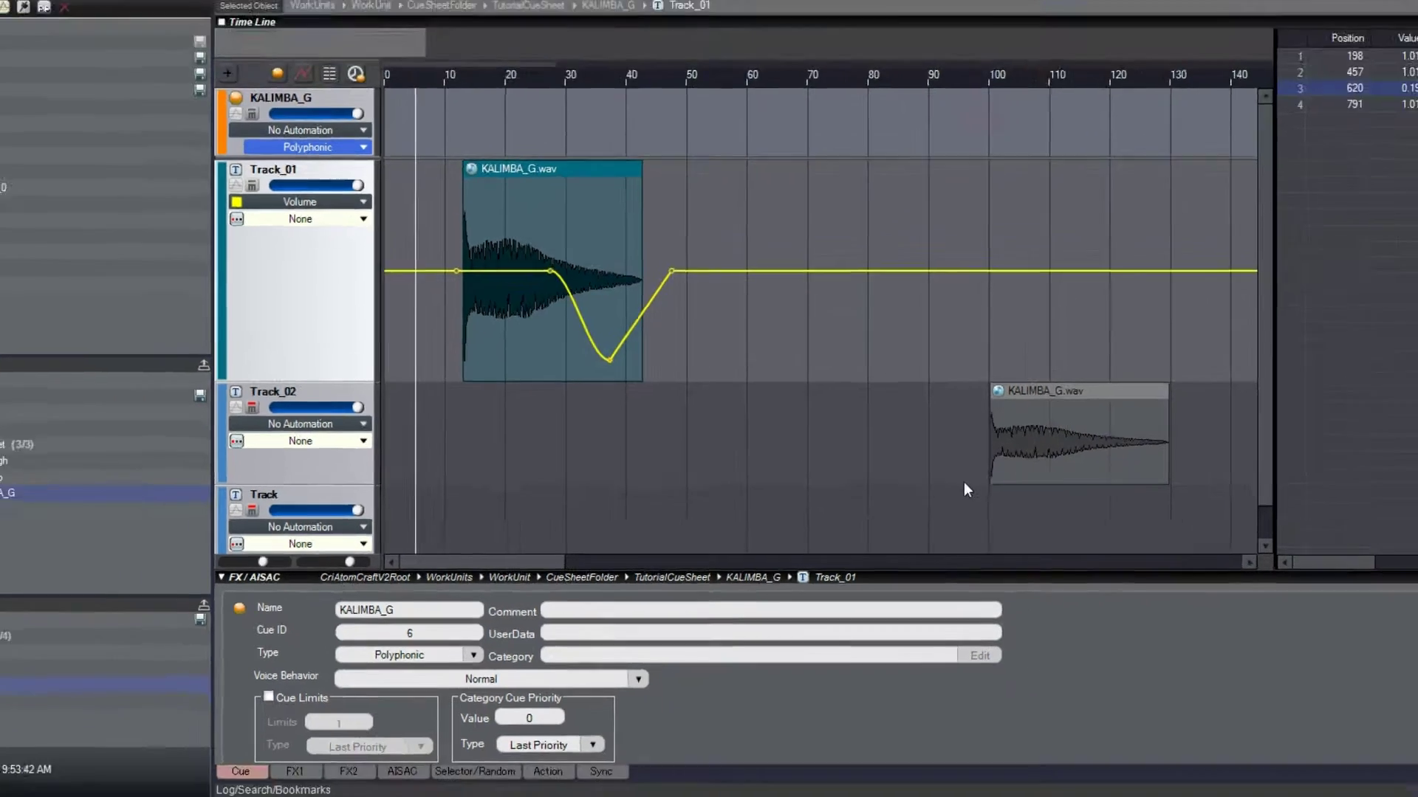
pyautogui.click(583, 296)
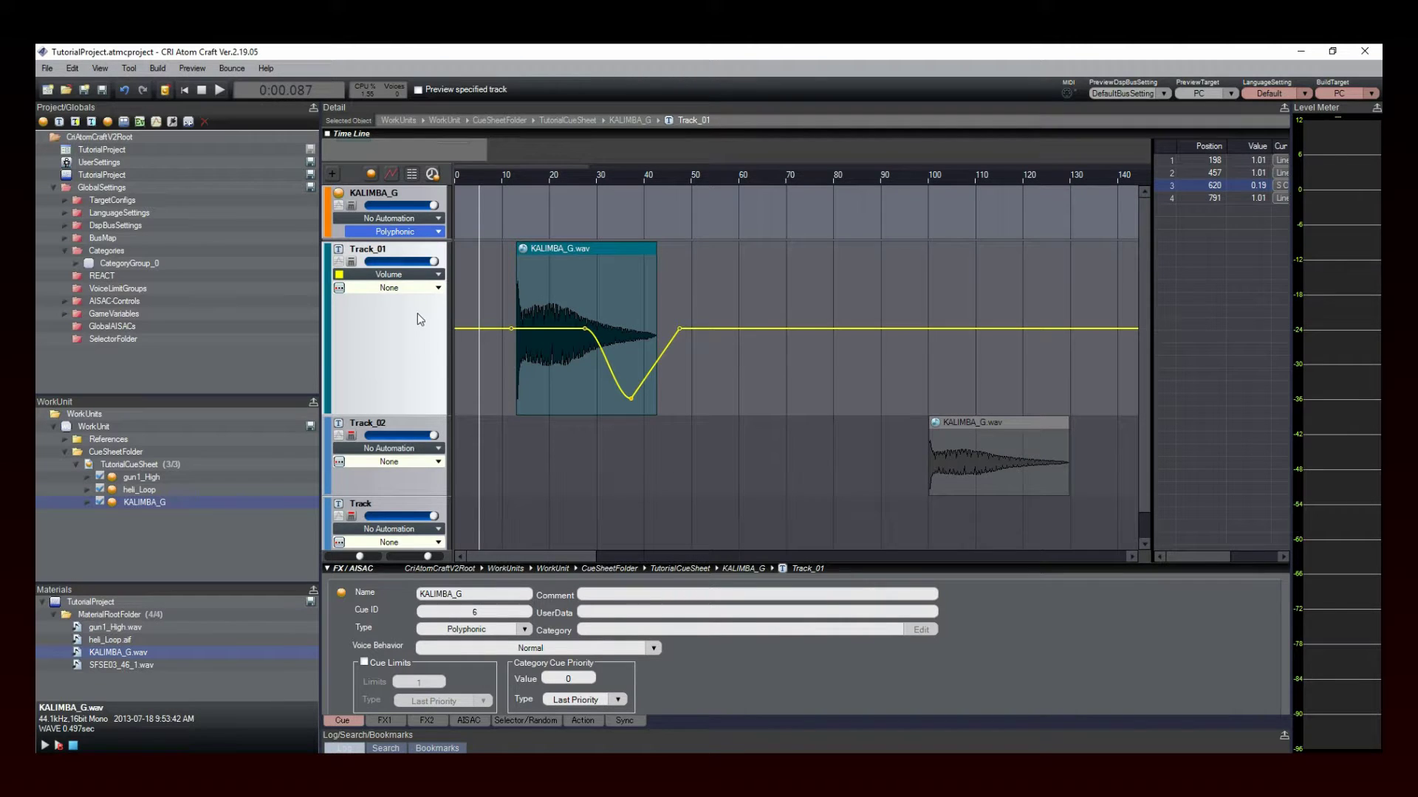
# Delete the Volume automation from Track_01.
pyautogui.click(440, 277)
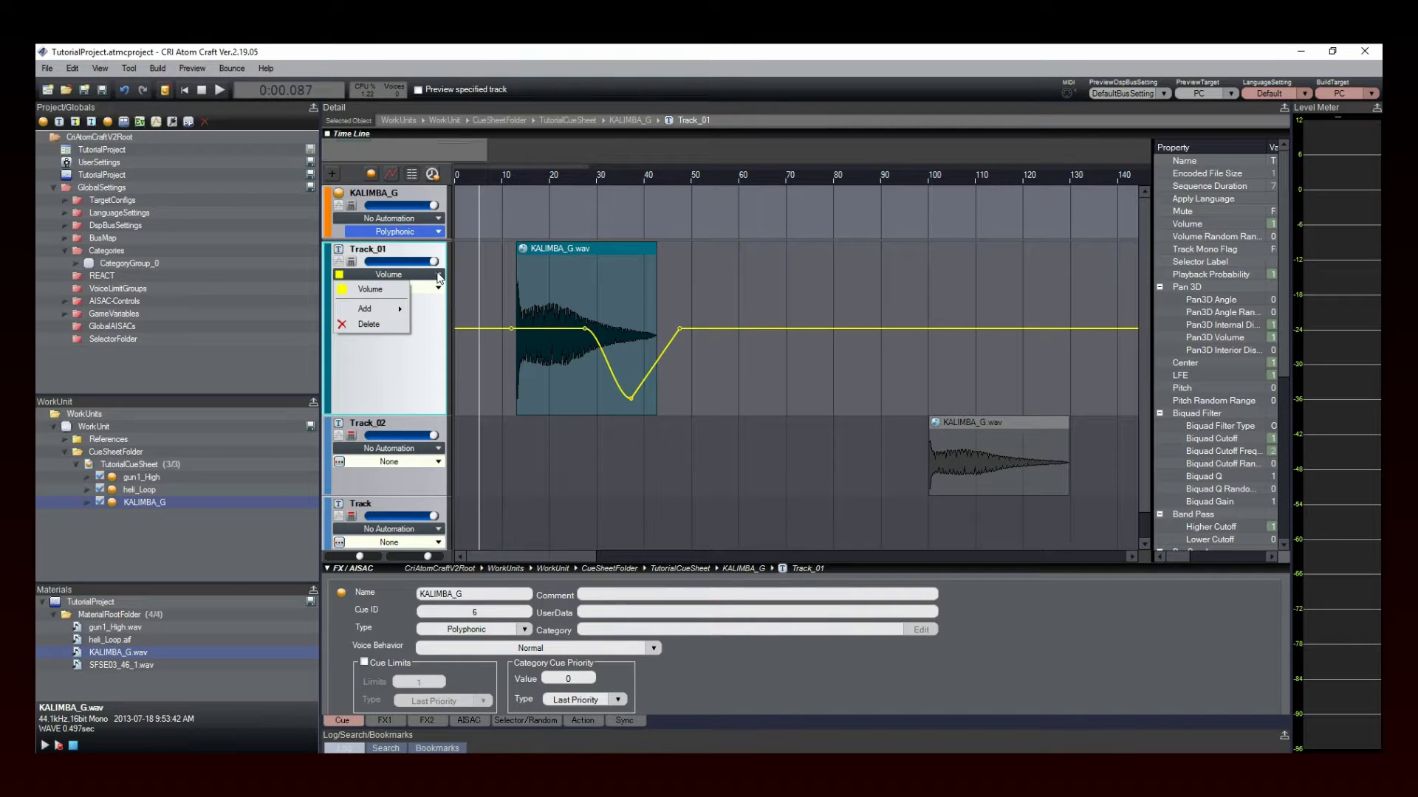
pyautogui.click(395, 327)
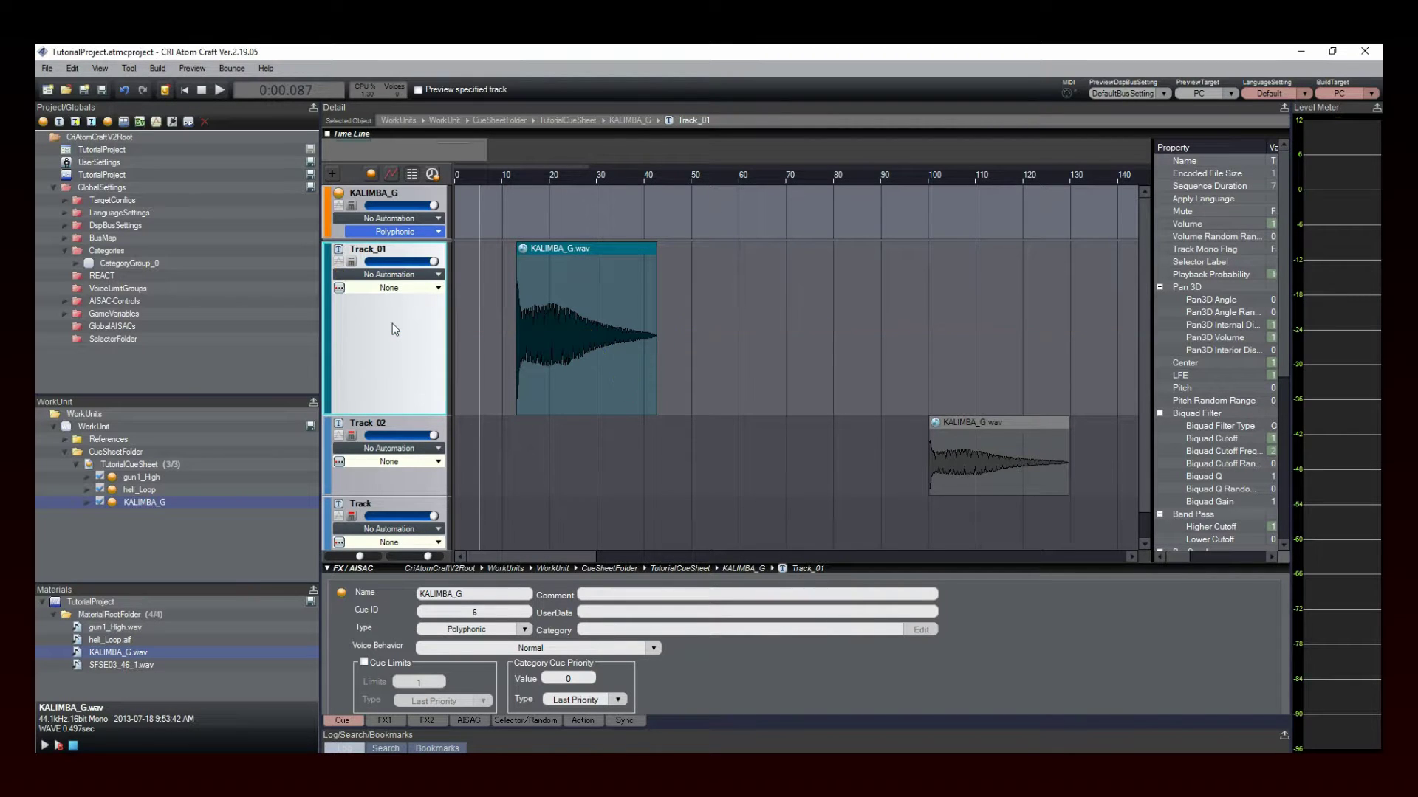
# Add a Pitch automation to Track_01 and return the playhead to the start of the timeline.
pyautogui.click(438, 275)
pyautogui.moveTo(388, 288)
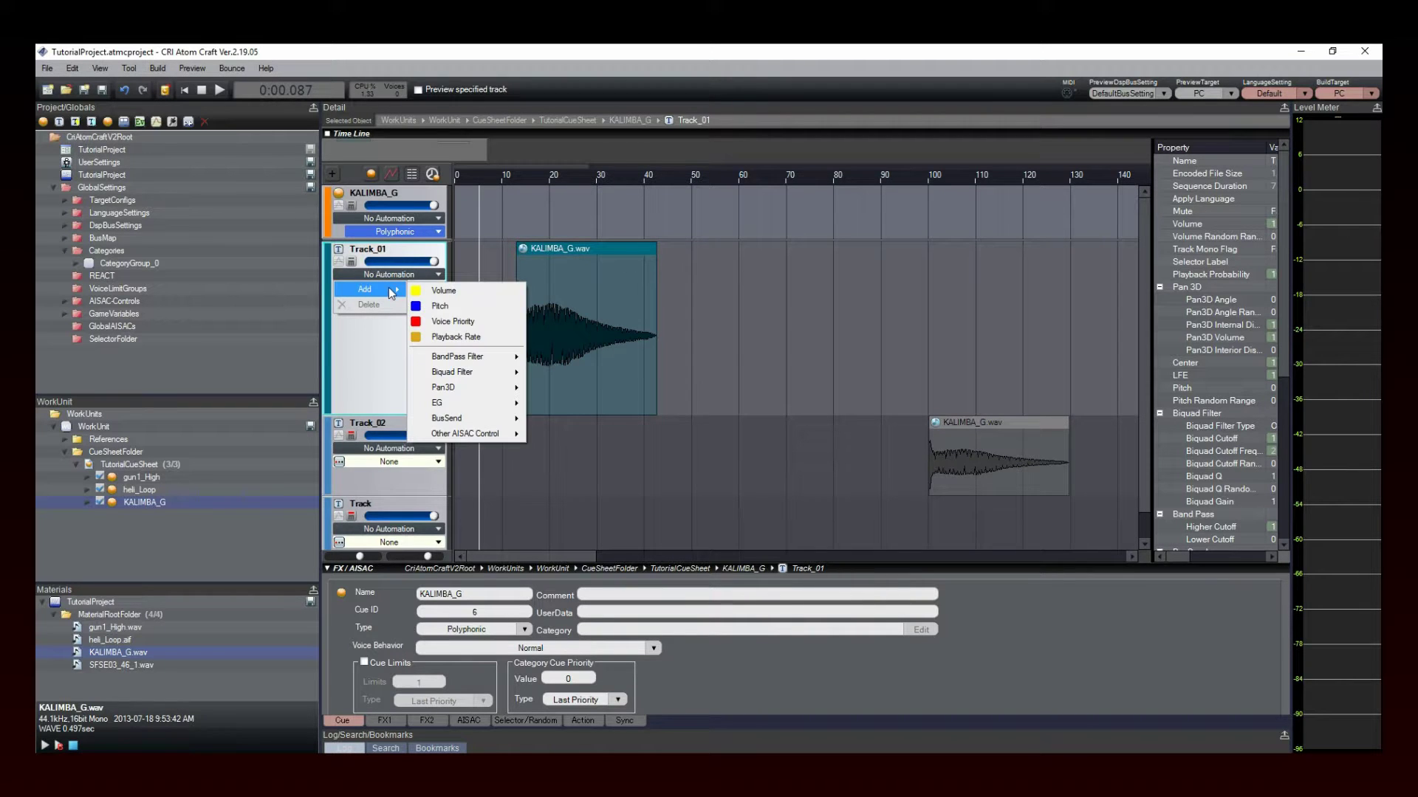
pyautogui.click(452, 308)
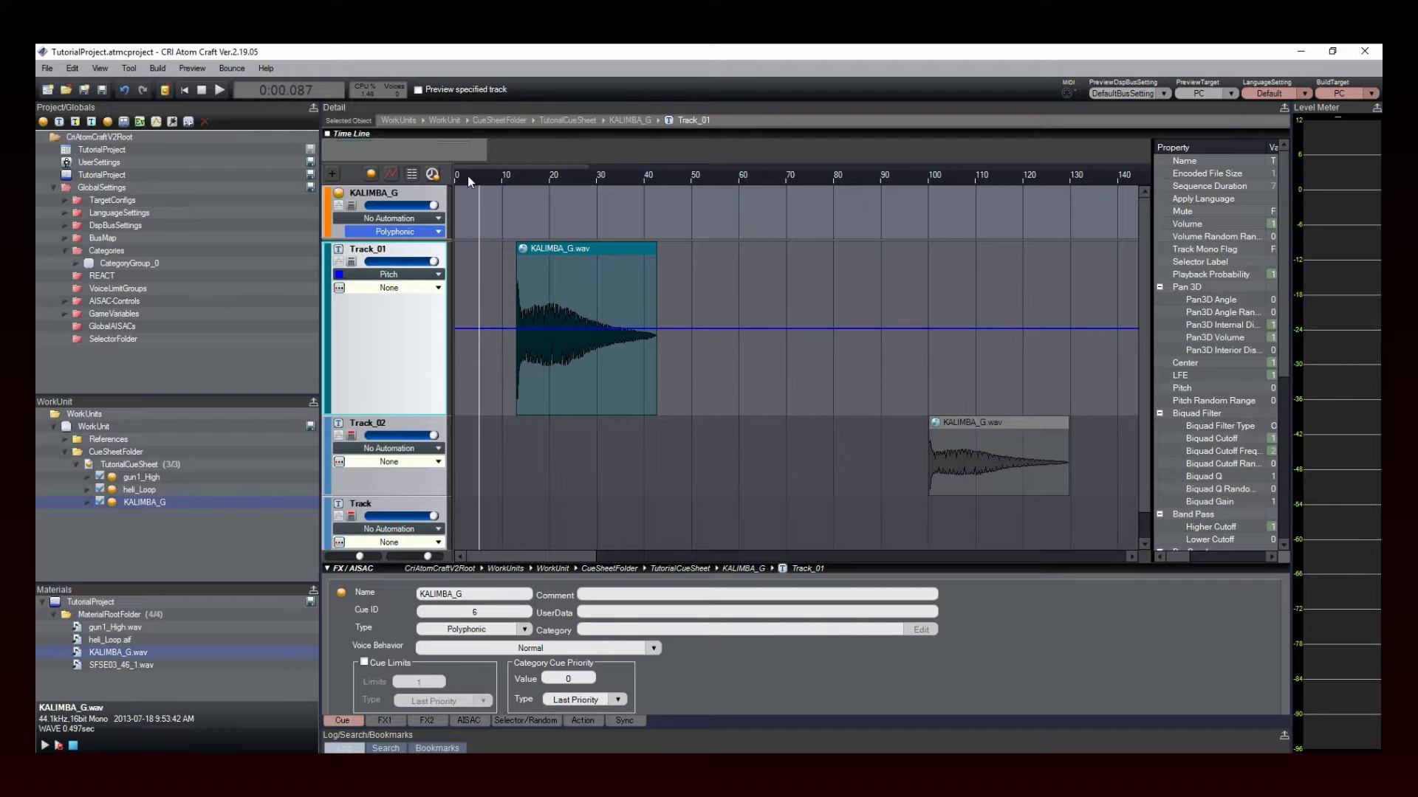
pyautogui.moveTo(468, 177); pyautogui.dragTo(451, 177)
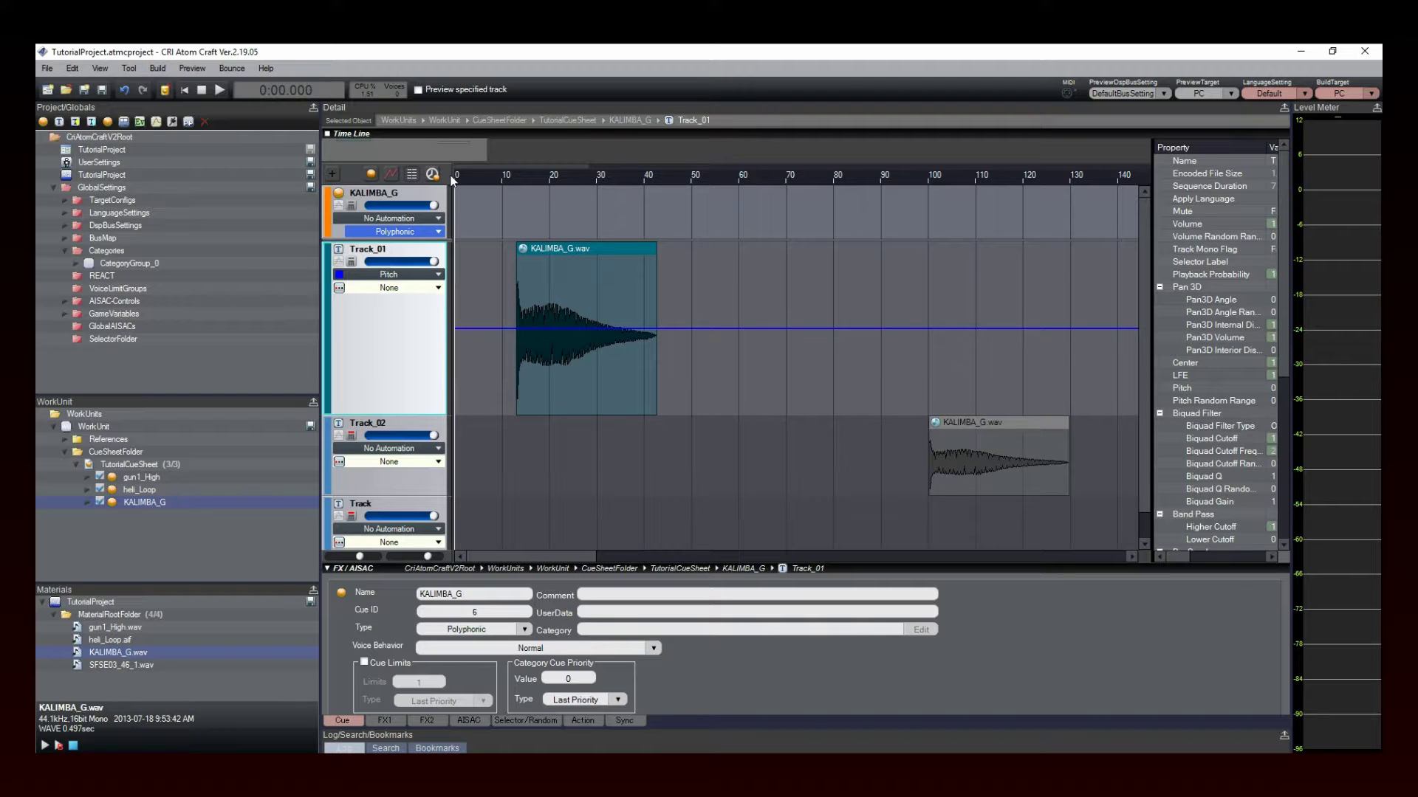
# Add points to Track_01's pitch line at positions of about 200, 390 and 763, lower the last to about -1994 and preview the cue.
pyautogui.click(220, 88)
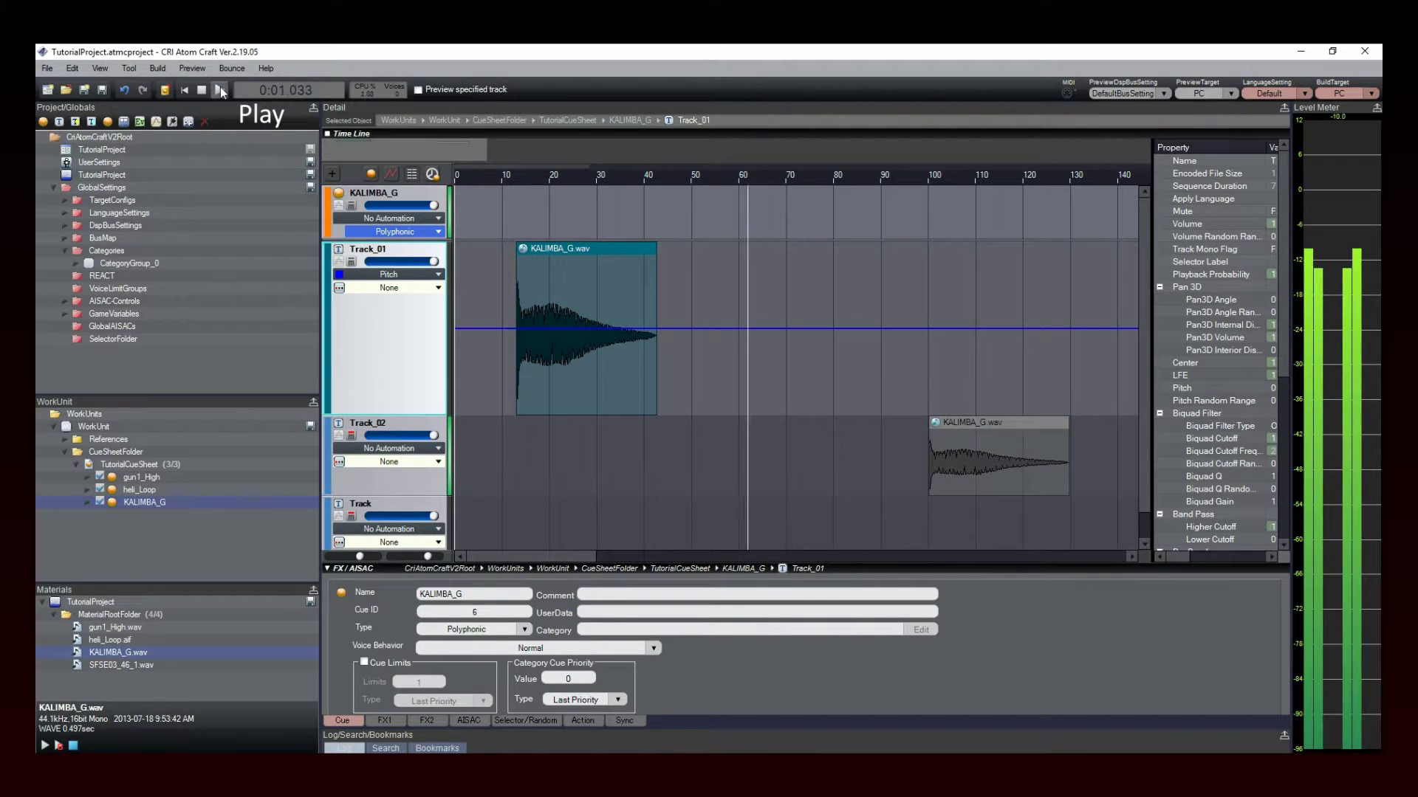
pyautogui.click(219, 87)
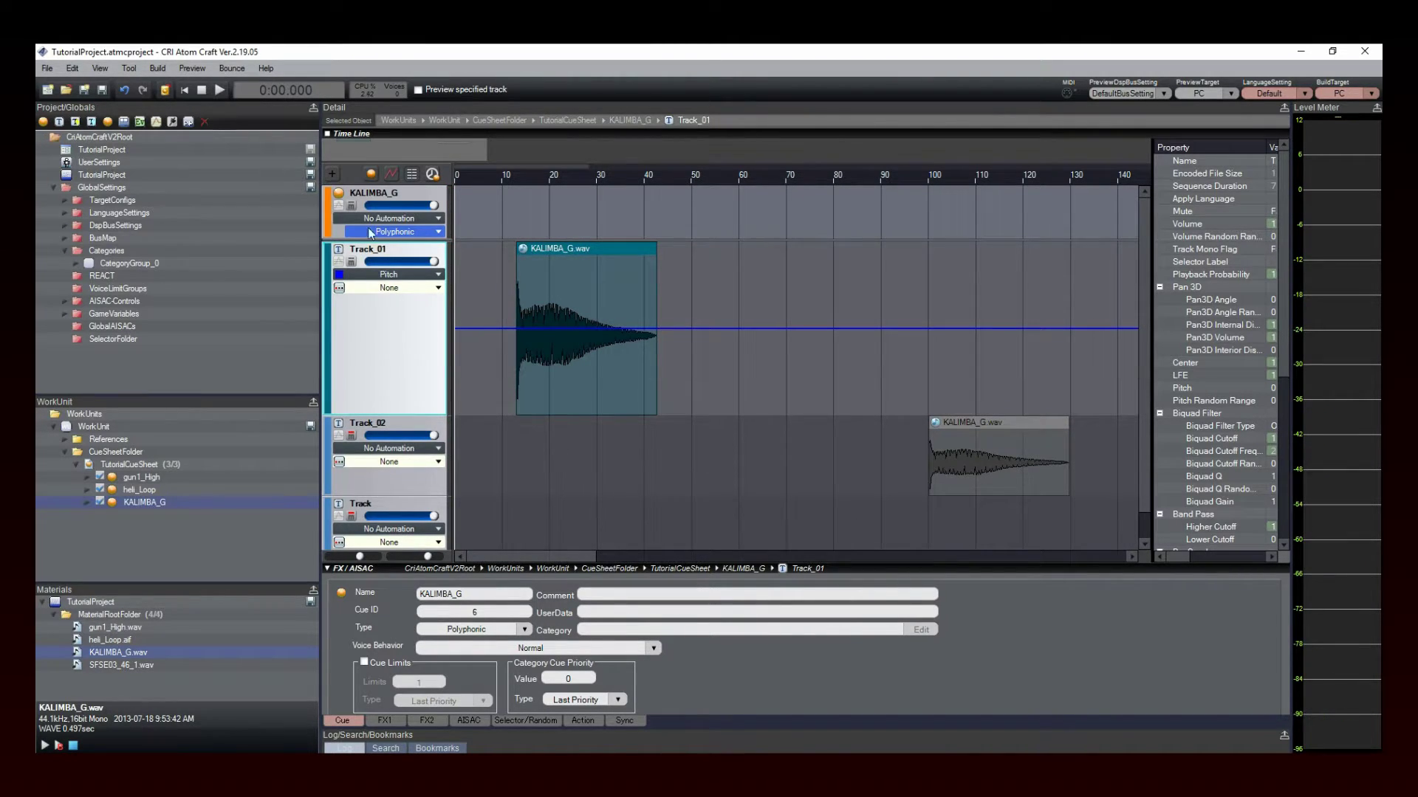
pyautogui.click(512, 329)
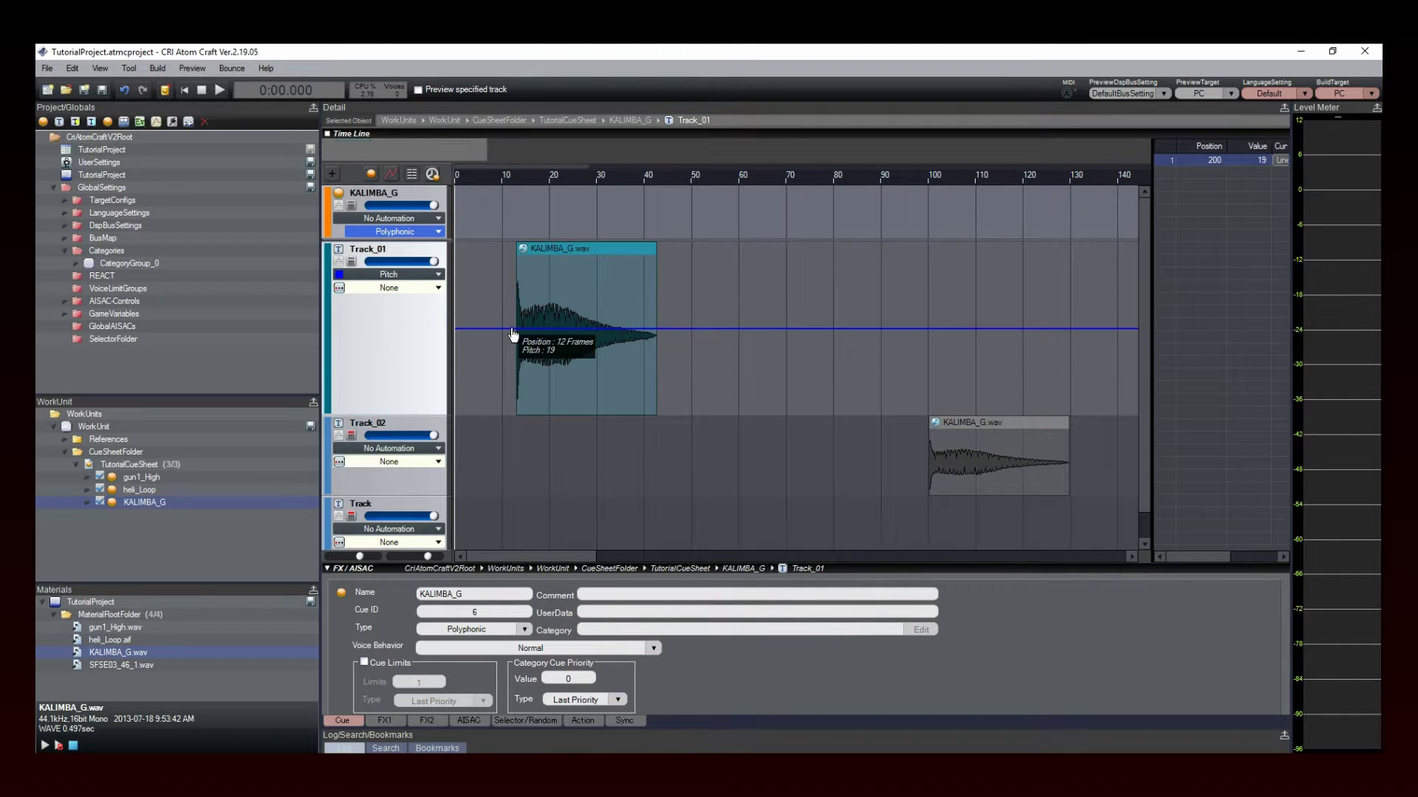
pyautogui.click(671, 329)
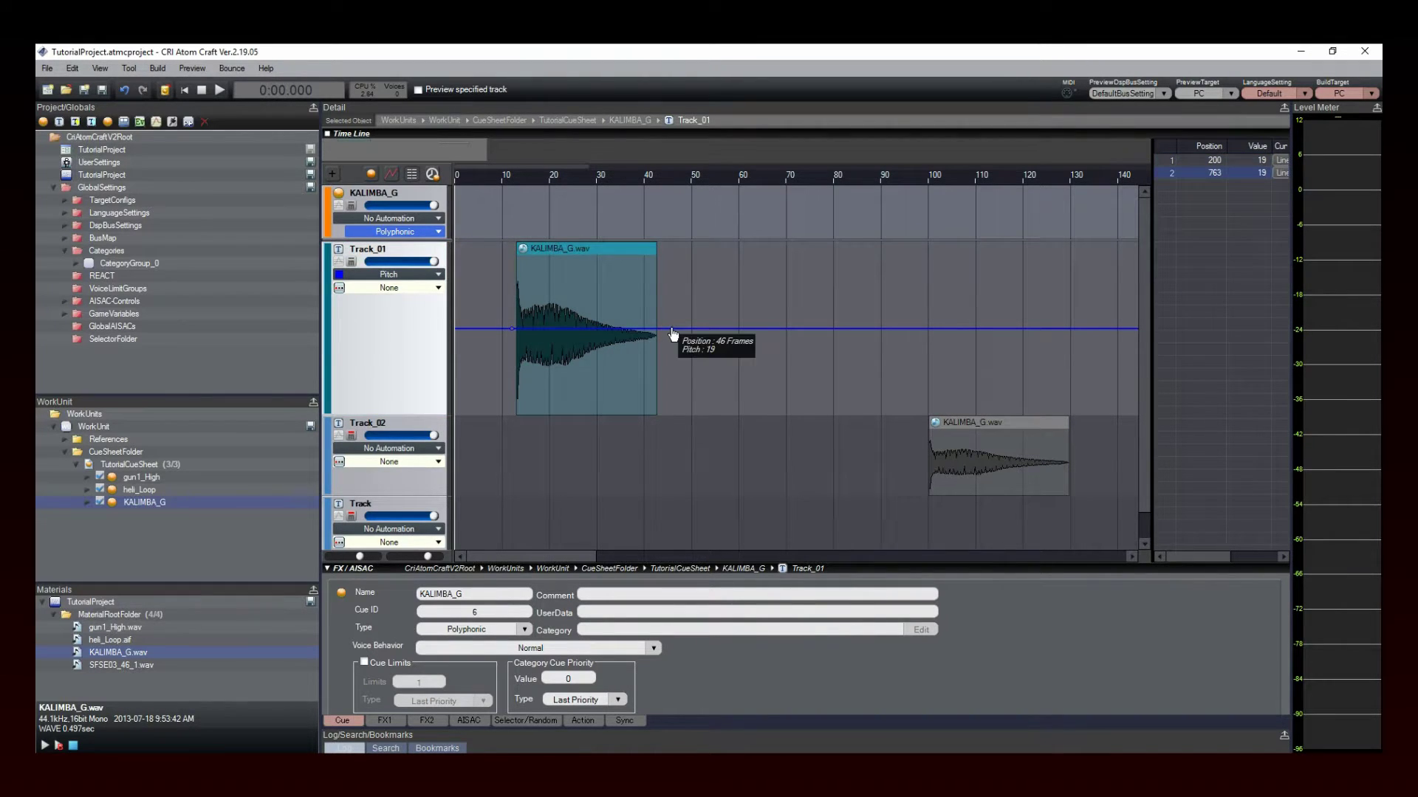
pyautogui.click(566, 329)
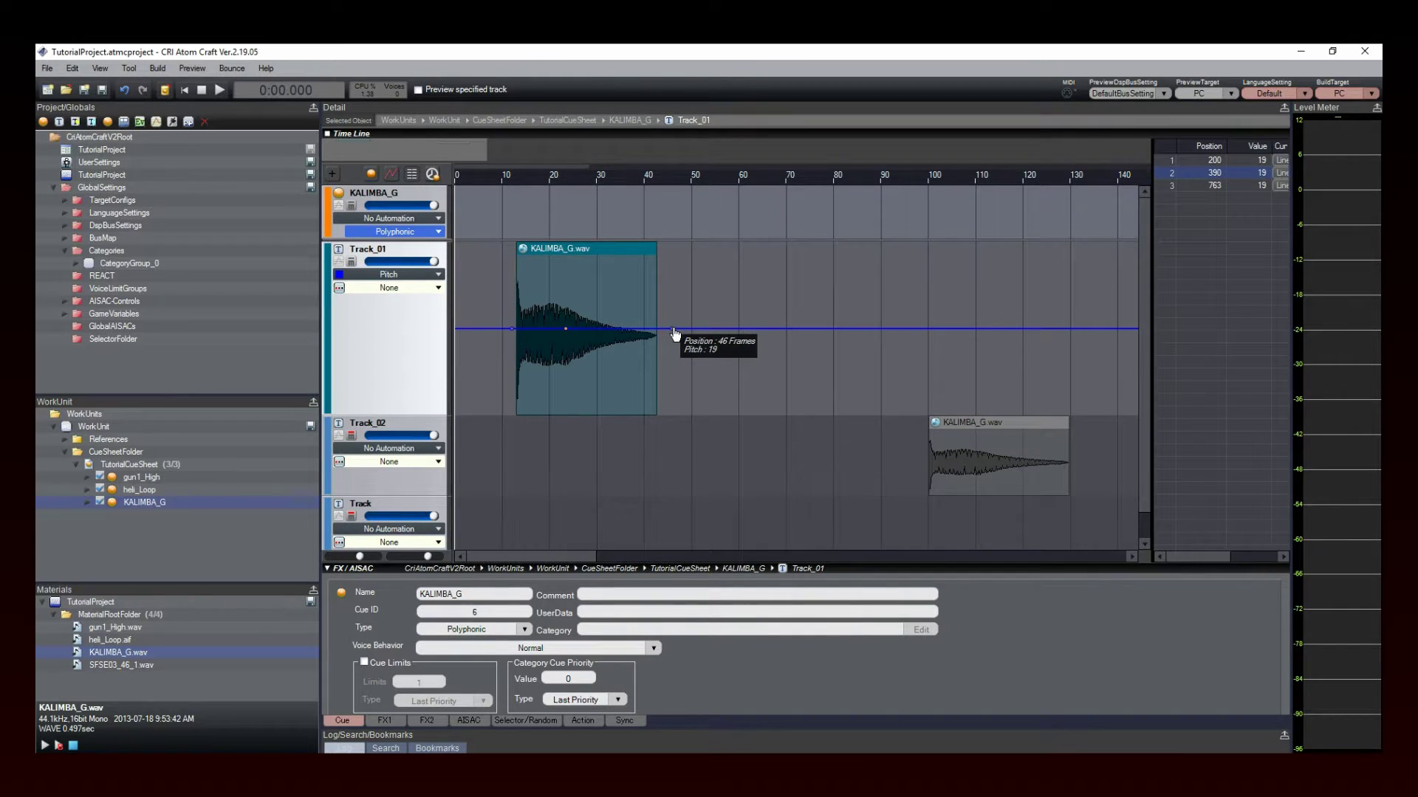
pyautogui.moveTo(671, 334); pyautogui.dragTo(668, 405)
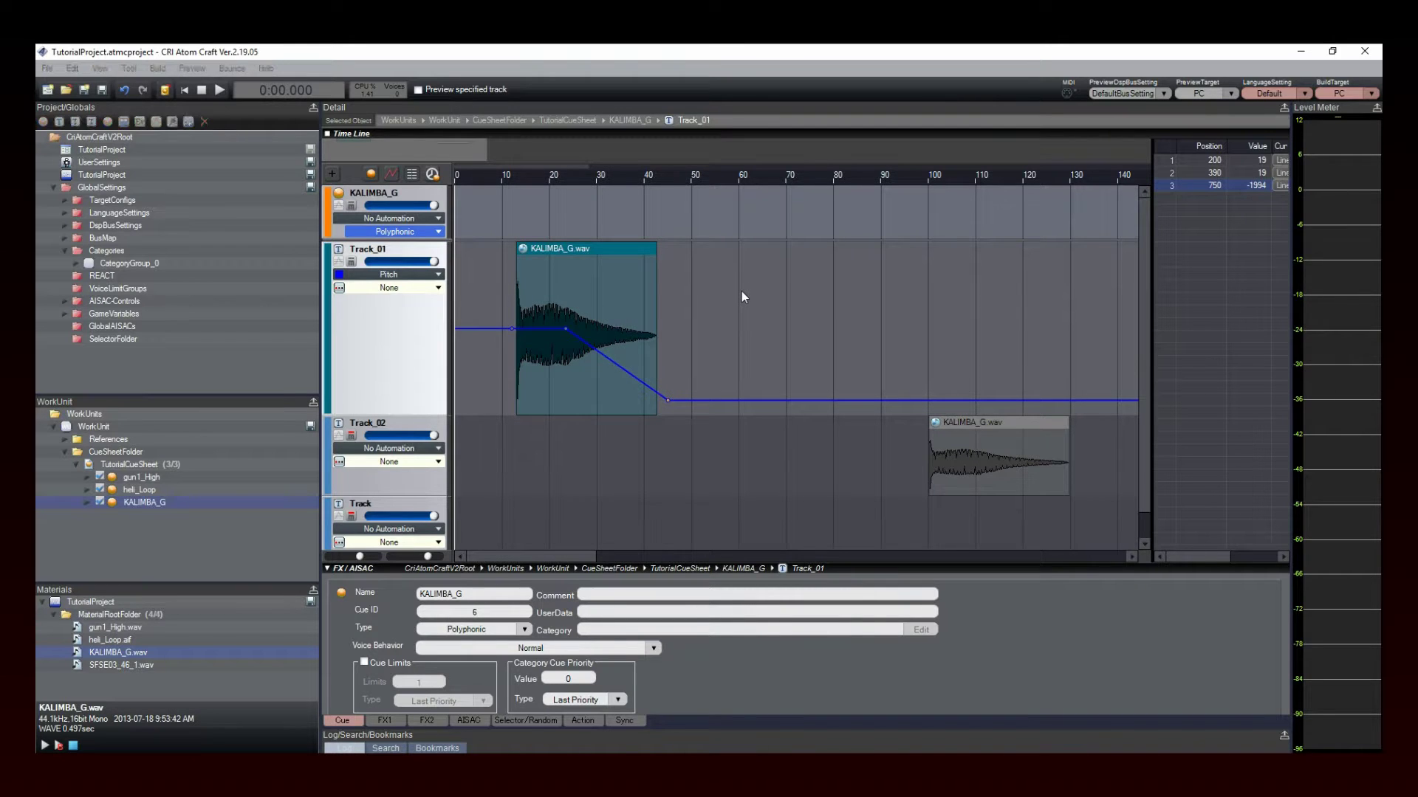
pyautogui.press('space')
# Raise the last pitch point on Track_01 to about 1896, move the middle point to position 334 at pitch 0, and preview the cue.
pyautogui.moveTo(669, 400); pyautogui.dragTo(667, 262)
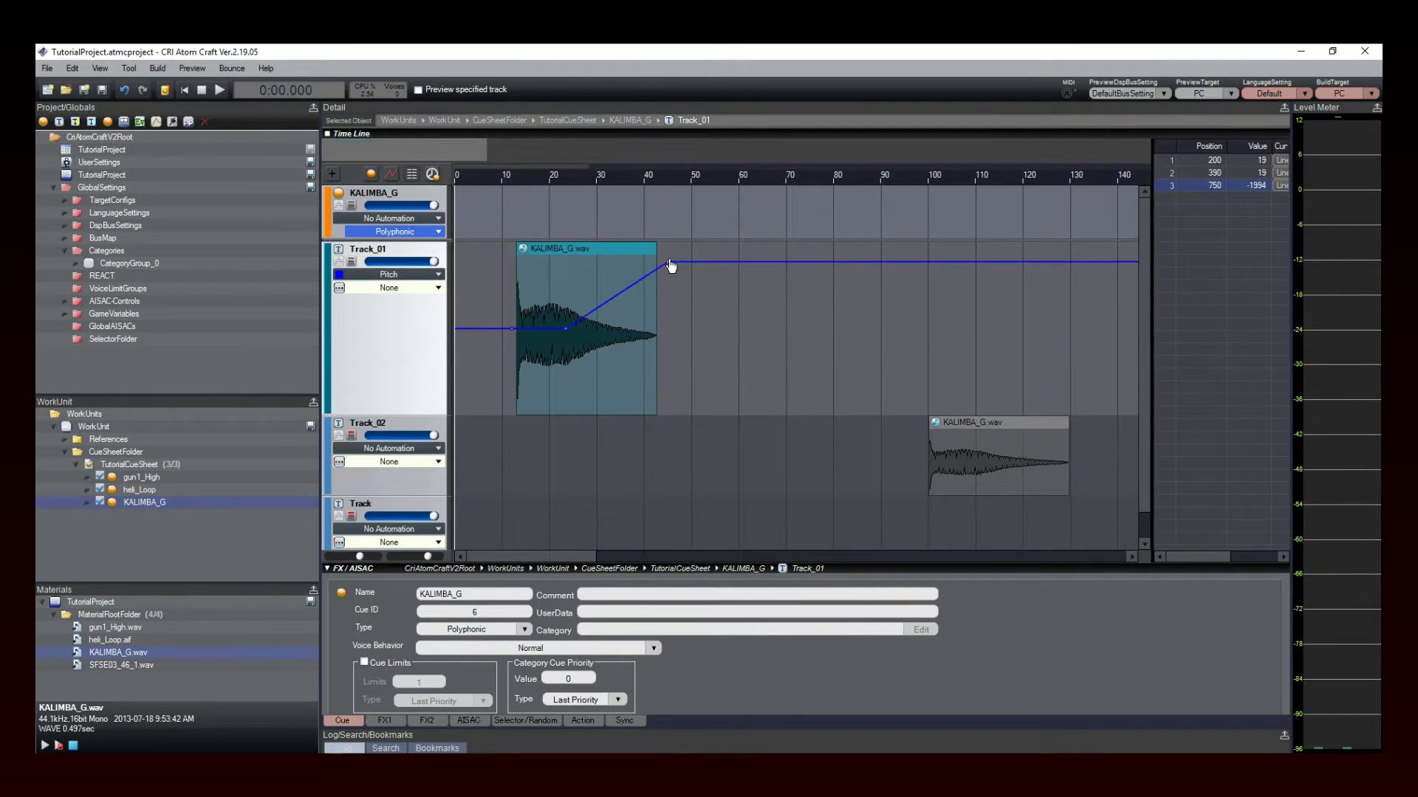
pyautogui.moveTo(566, 328); pyautogui.dragTo(552, 331)
pyautogui.press('space')
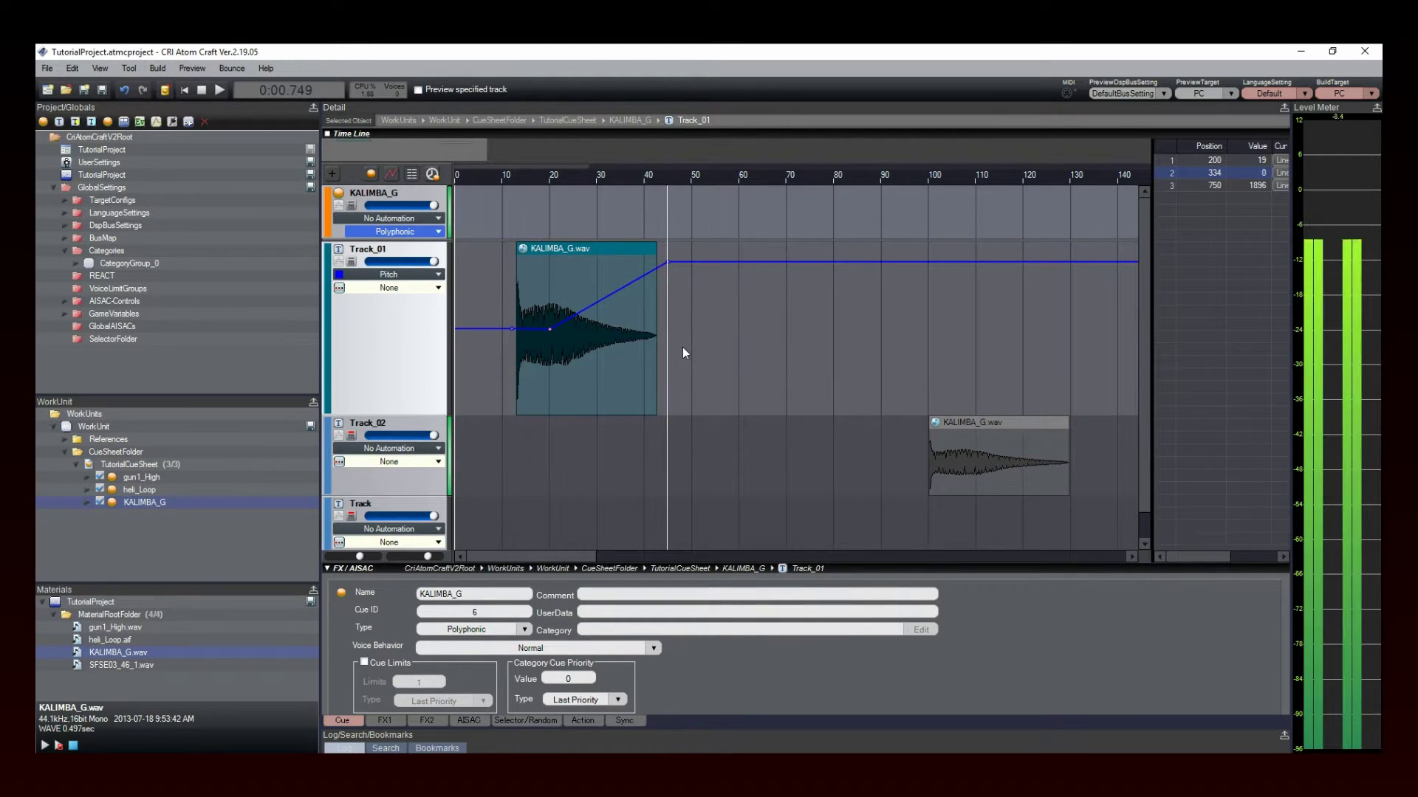
pyautogui.press('space')
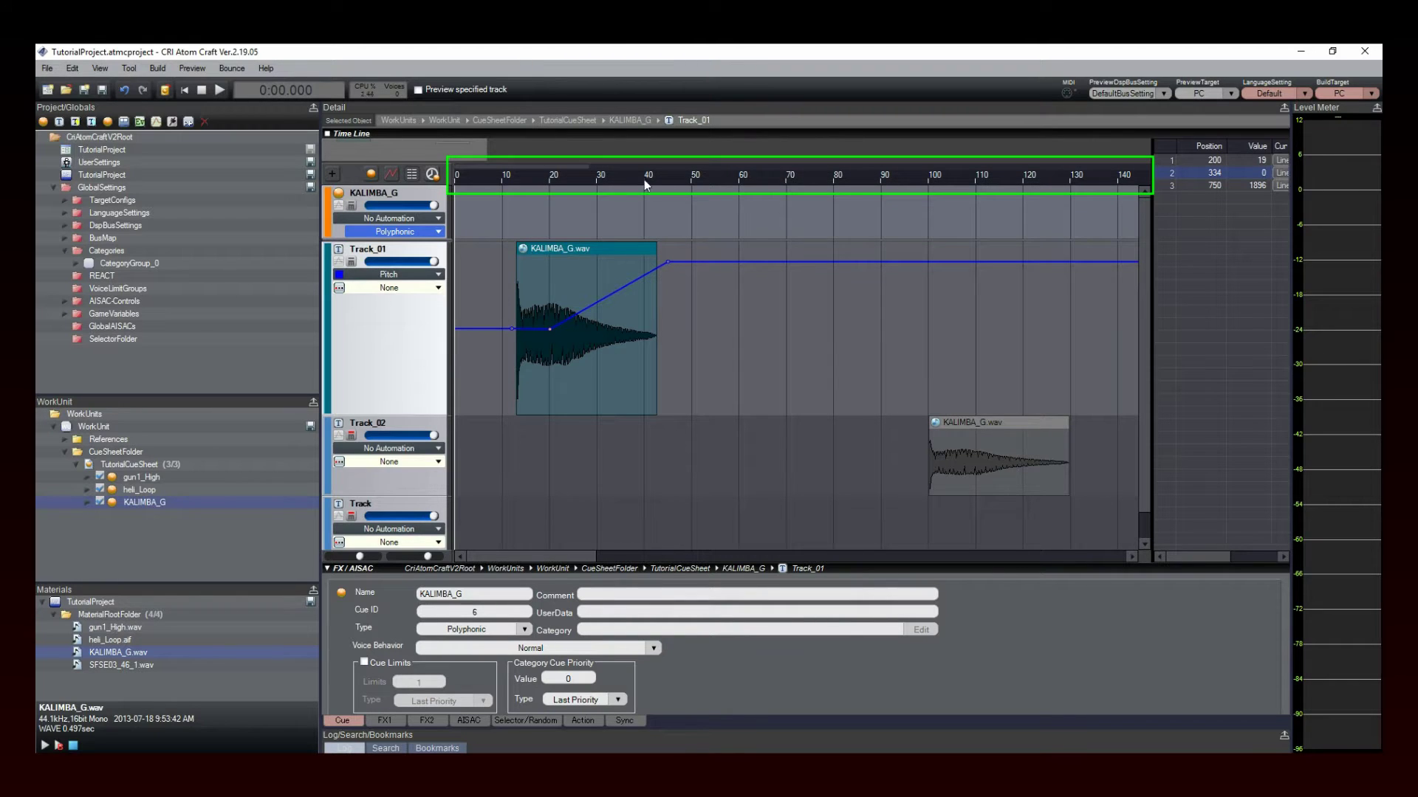
# Set the KALIMBA_G cue's timebase to Bars/Beat.
pyautogui.rightClick(710, 176)
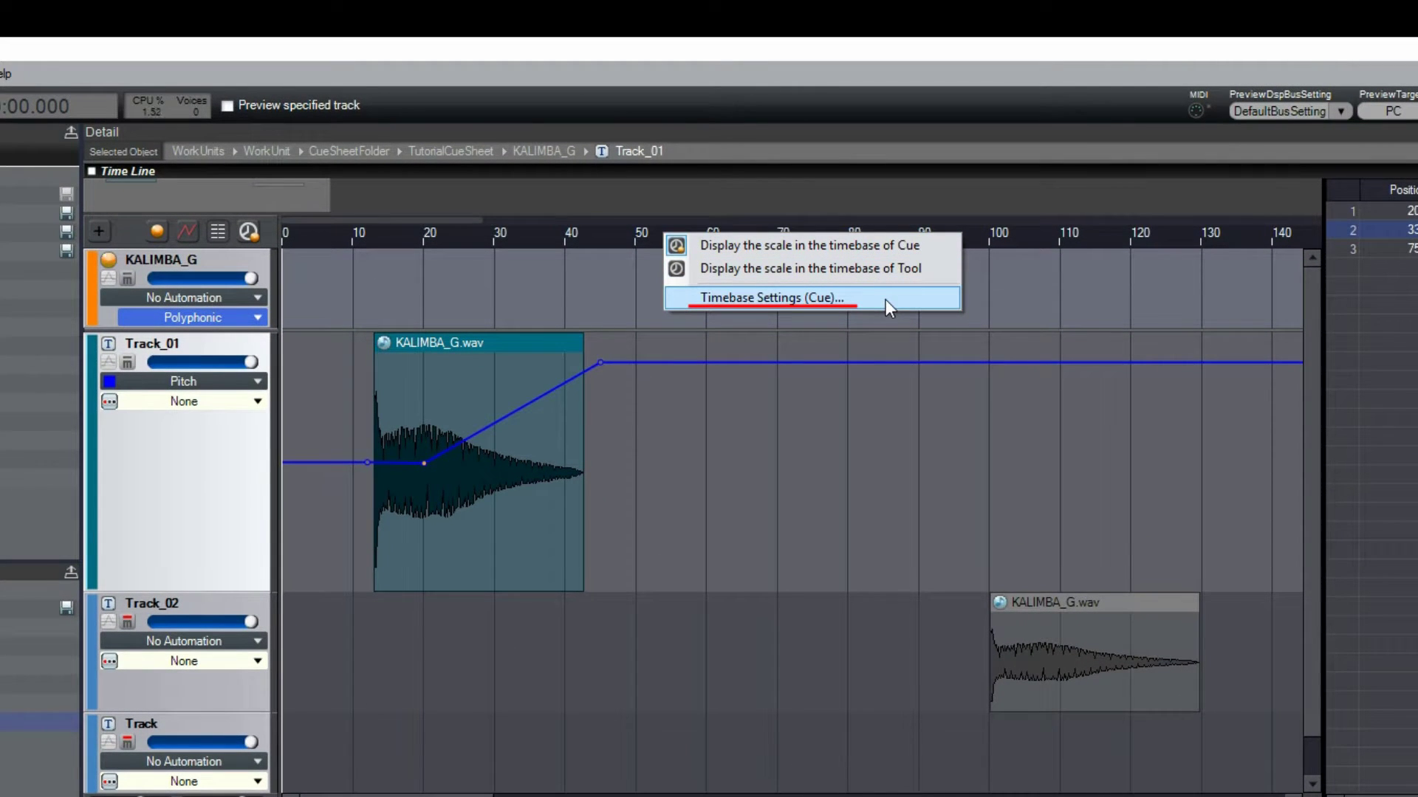
pyautogui.click(885, 299)
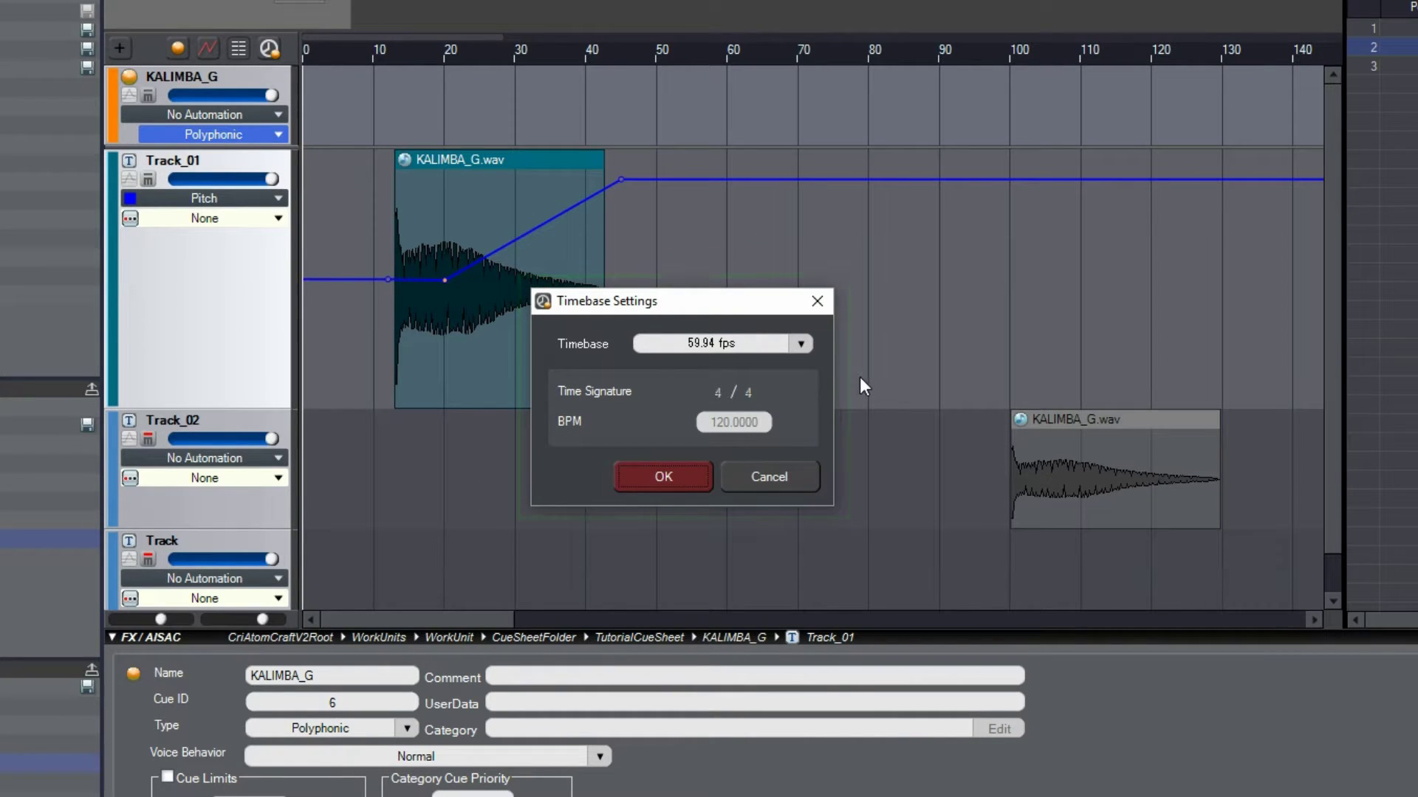
pyautogui.click(790, 344)
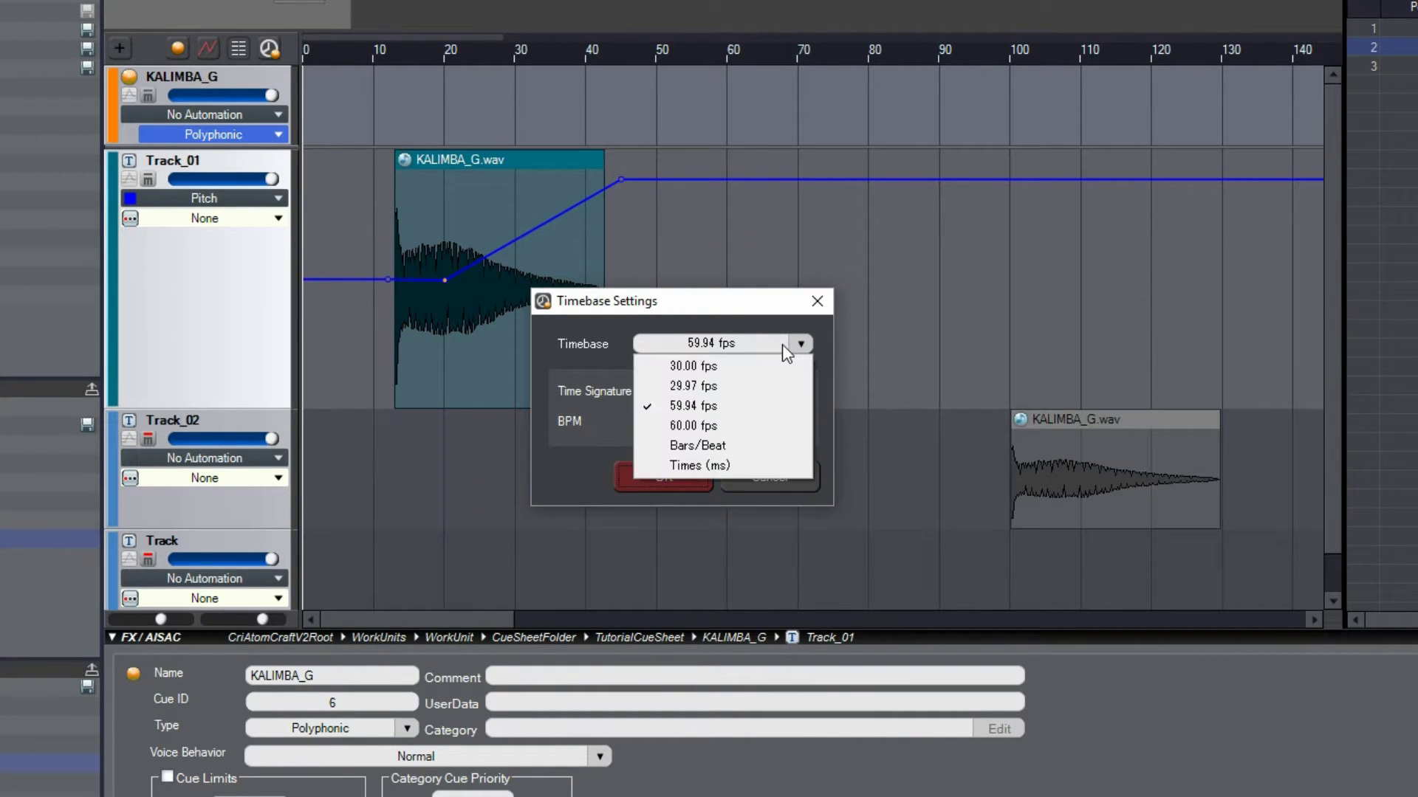
pyautogui.click(720, 443)
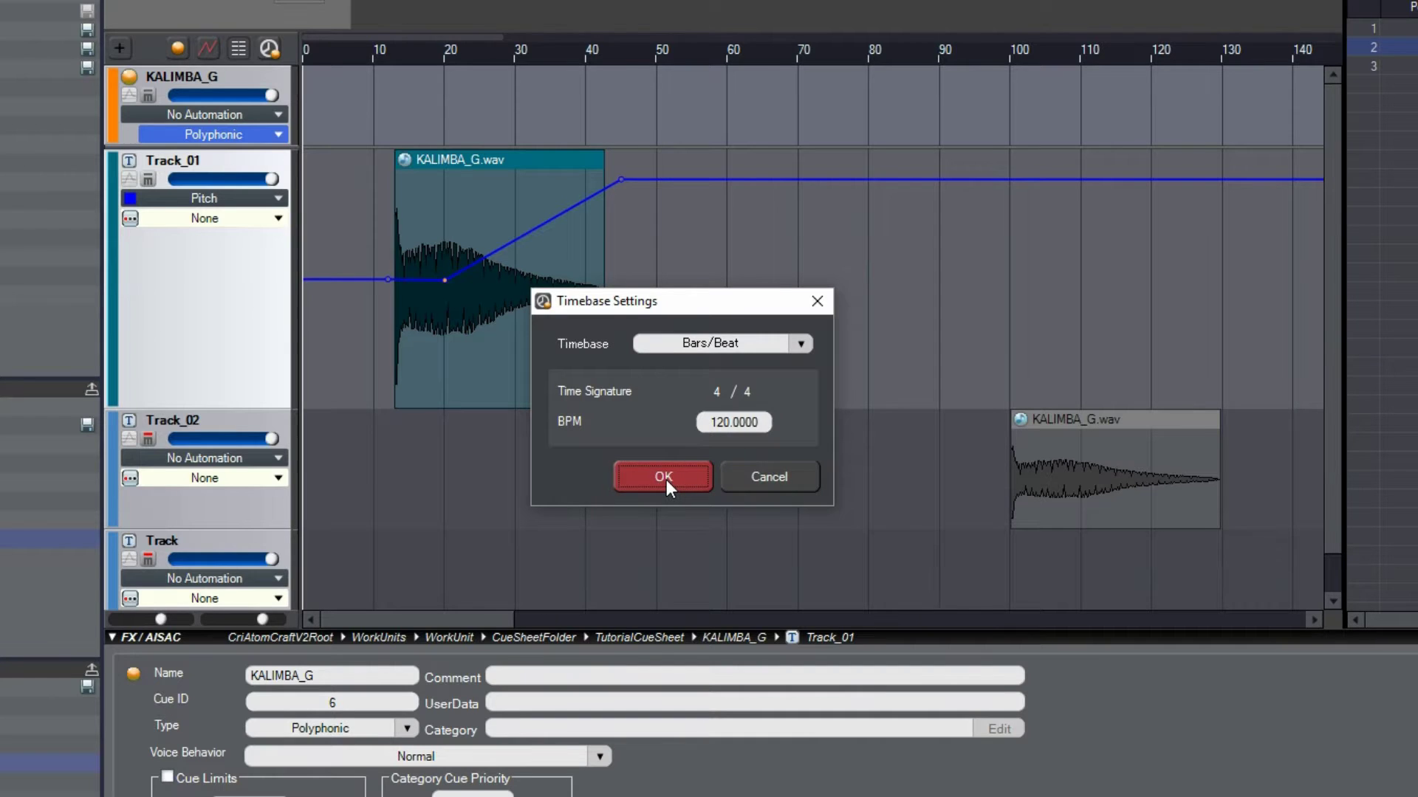
pyautogui.click(666, 479)
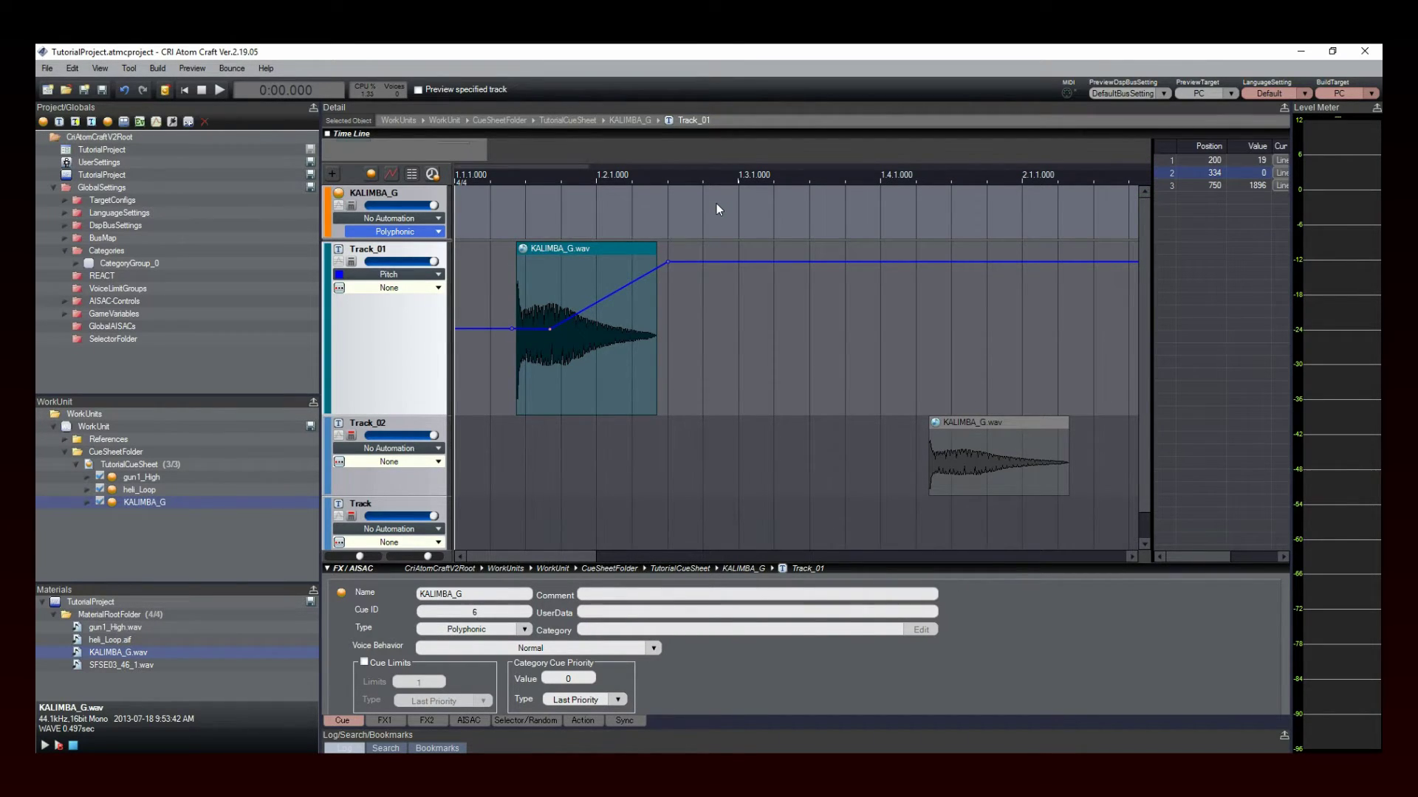
# Check the waveform of the SFSE03_46_1.wav material and place it on KALIMBA_G's third track near the start of the timeline.
pyautogui.click(120, 666)
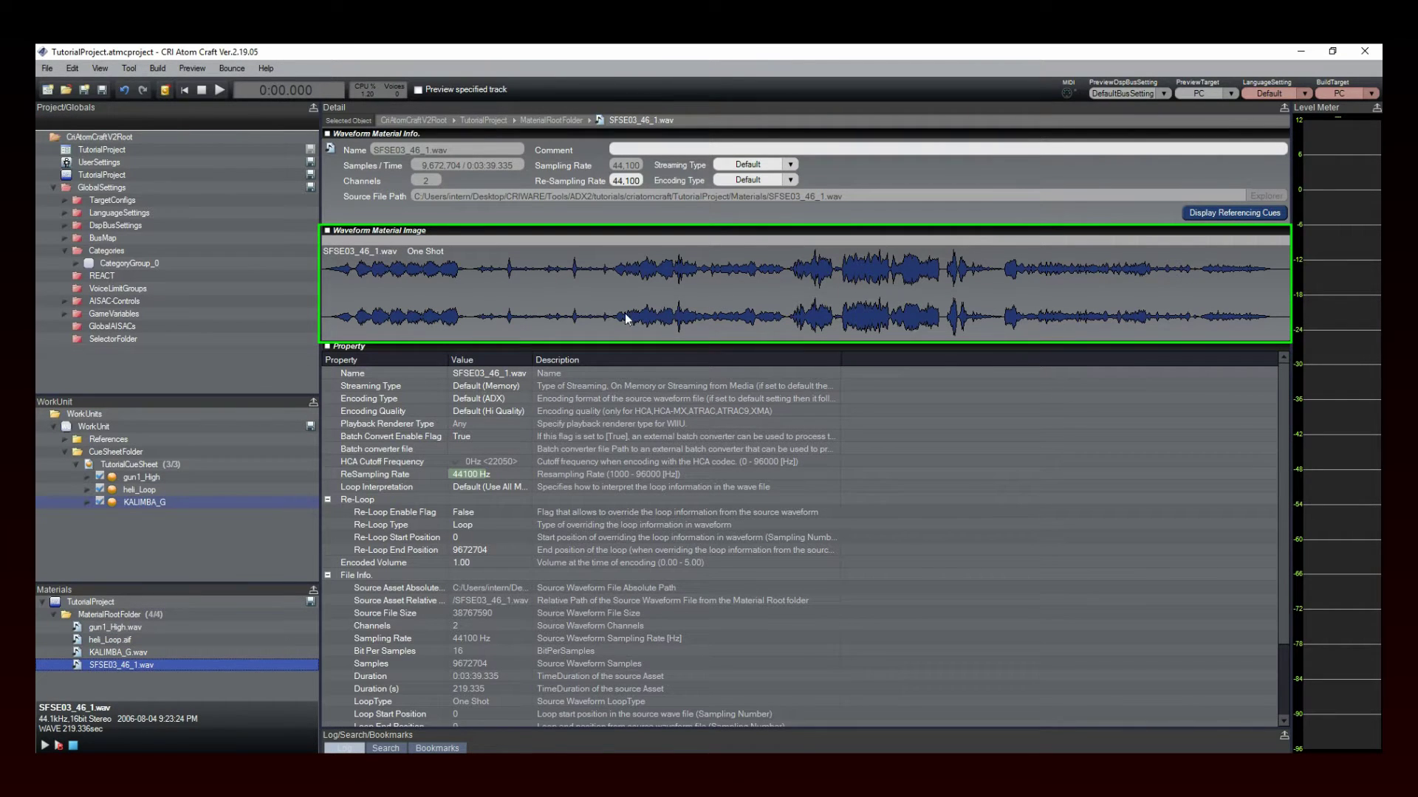
pyautogui.click(144, 503)
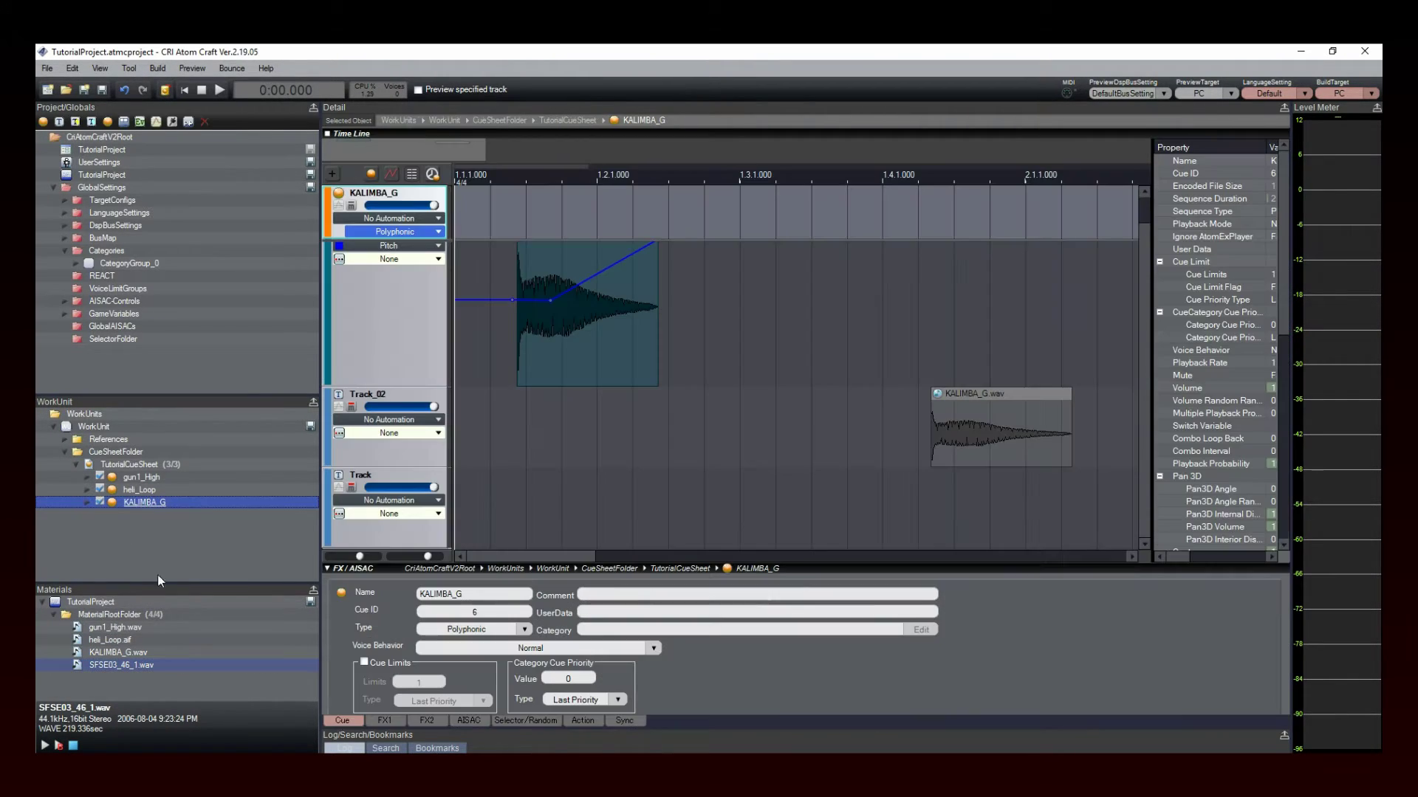
pyautogui.moveTo(78, 666); pyautogui.dragTo(462, 489)
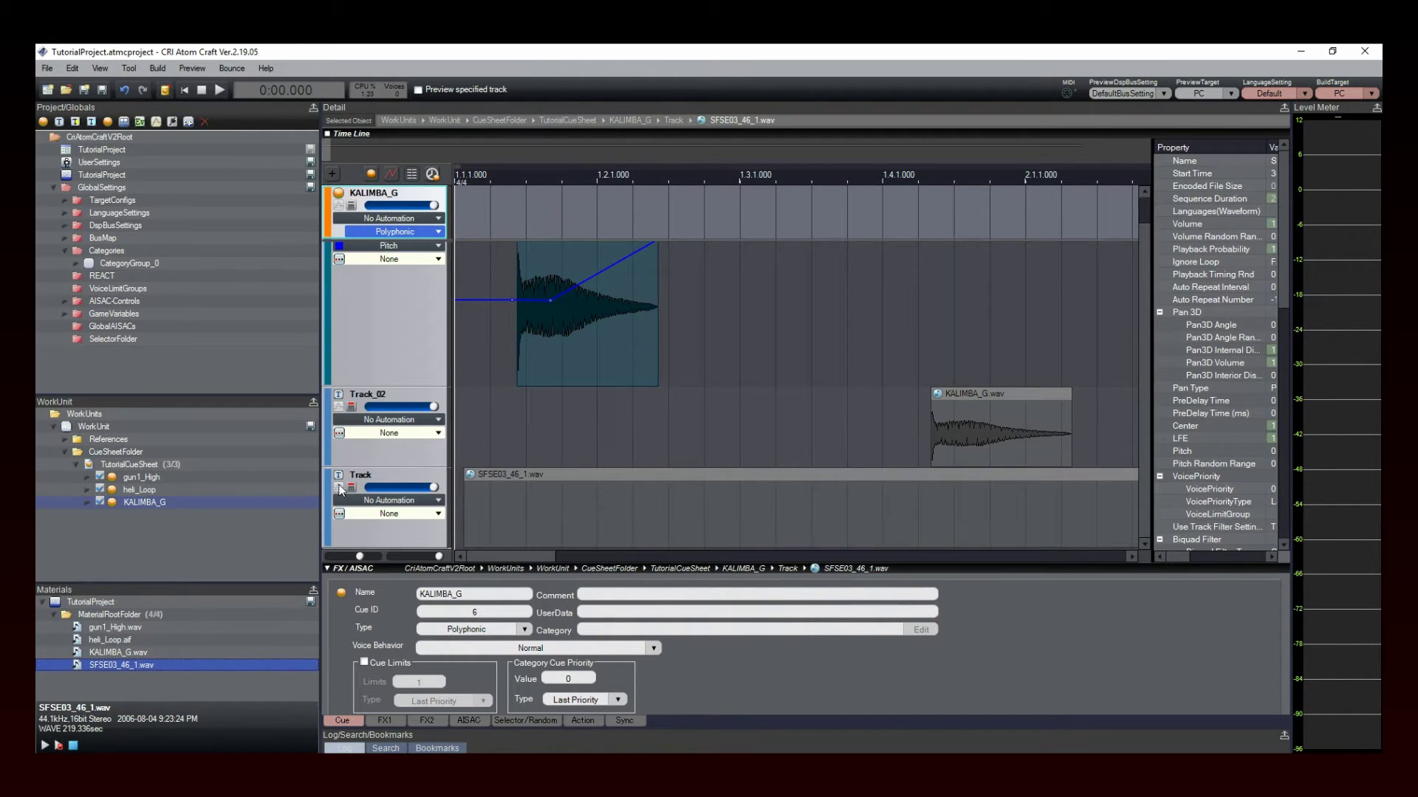
pyautogui.click(476, 535)
pyautogui.moveTo(502, 558); pyautogui.dragTo(881, 548)
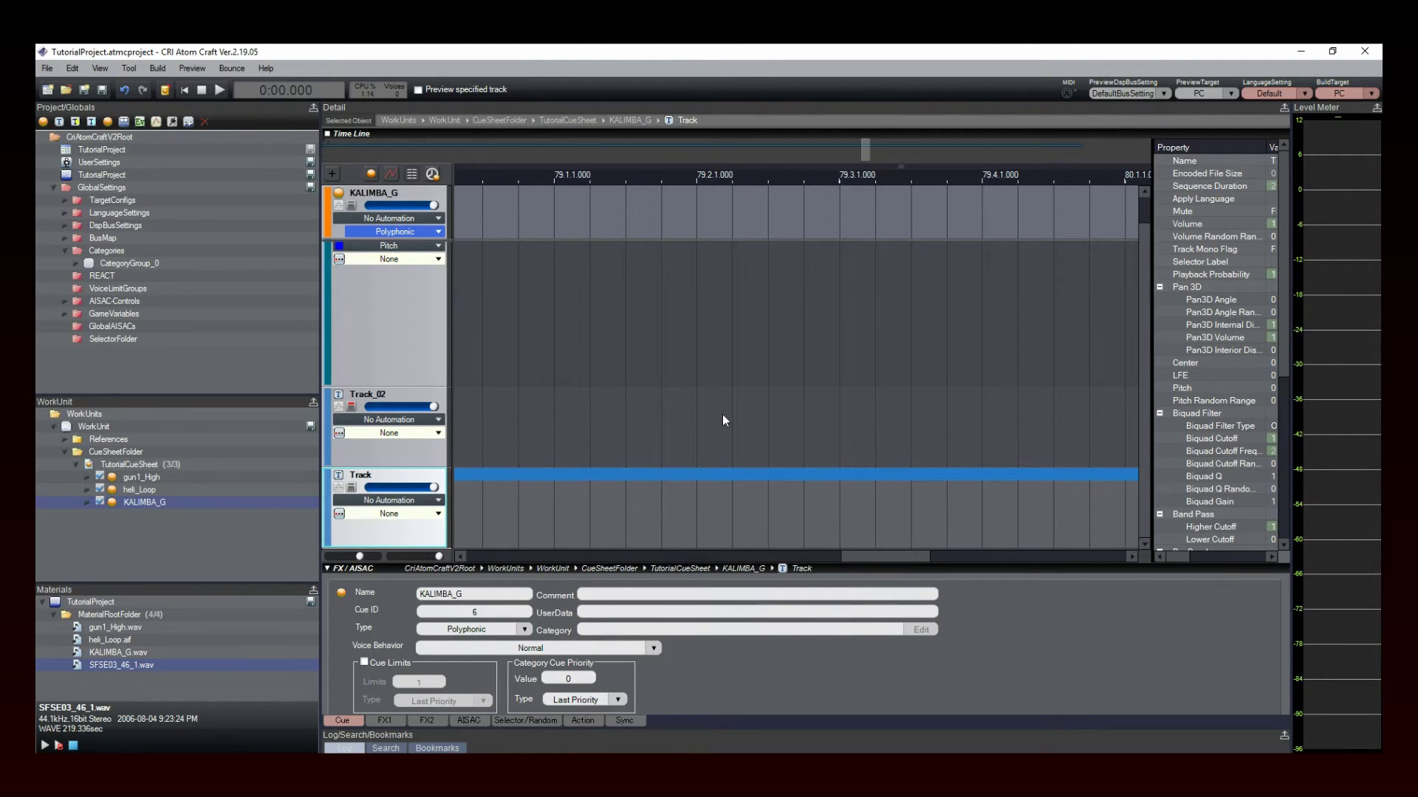
# Set the timeline's Display Time of Waveform Graph to 250000 sec in the tool properties and check the SFSE03_46_1.wav clip in KALIMBA_G.
pyautogui.click(144, 490)
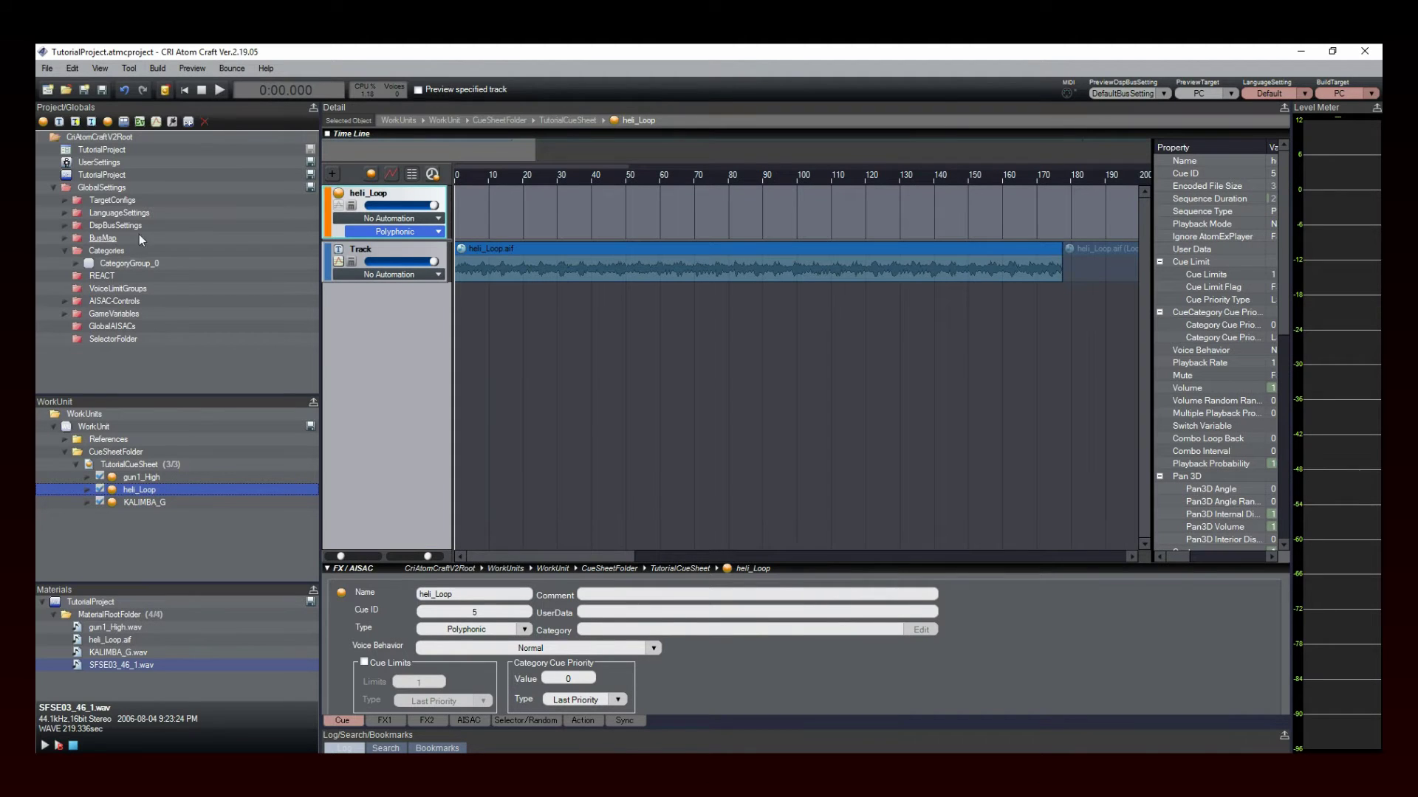
pyautogui.click(130, 70)
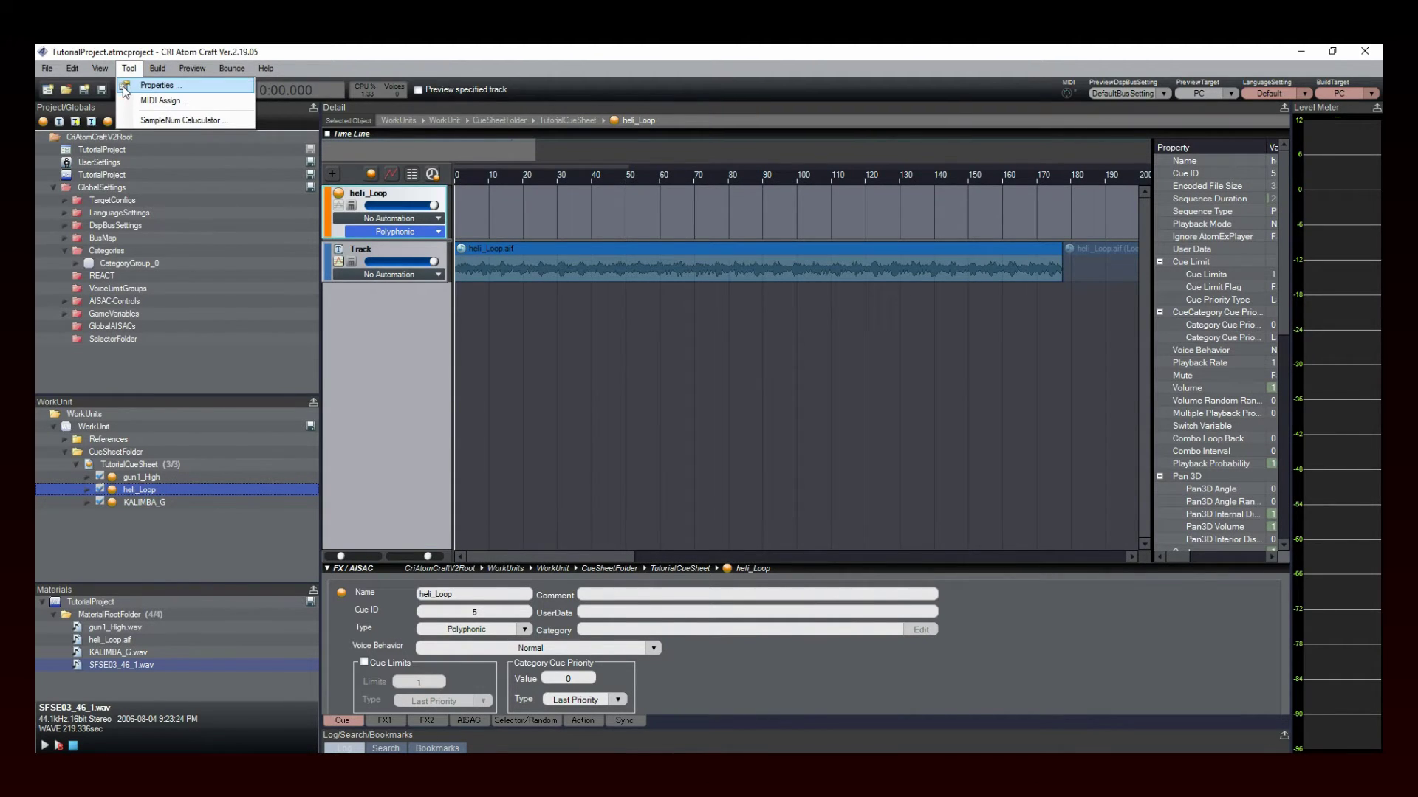
pyautogui.click(124, 89)
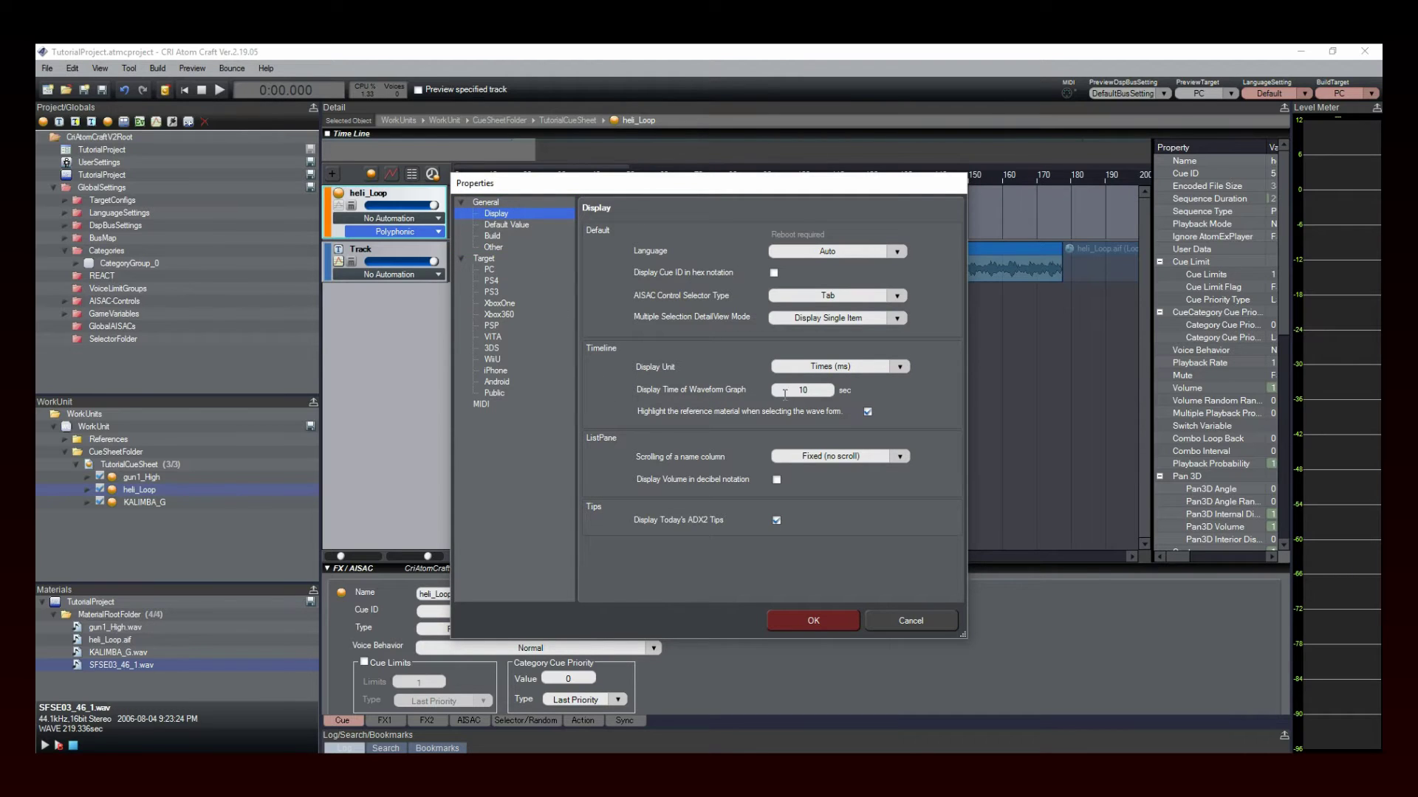
pyautogui.doubleClick(821, 390)
pyautogui.write('250000')
pyautogui.click(798, 618)
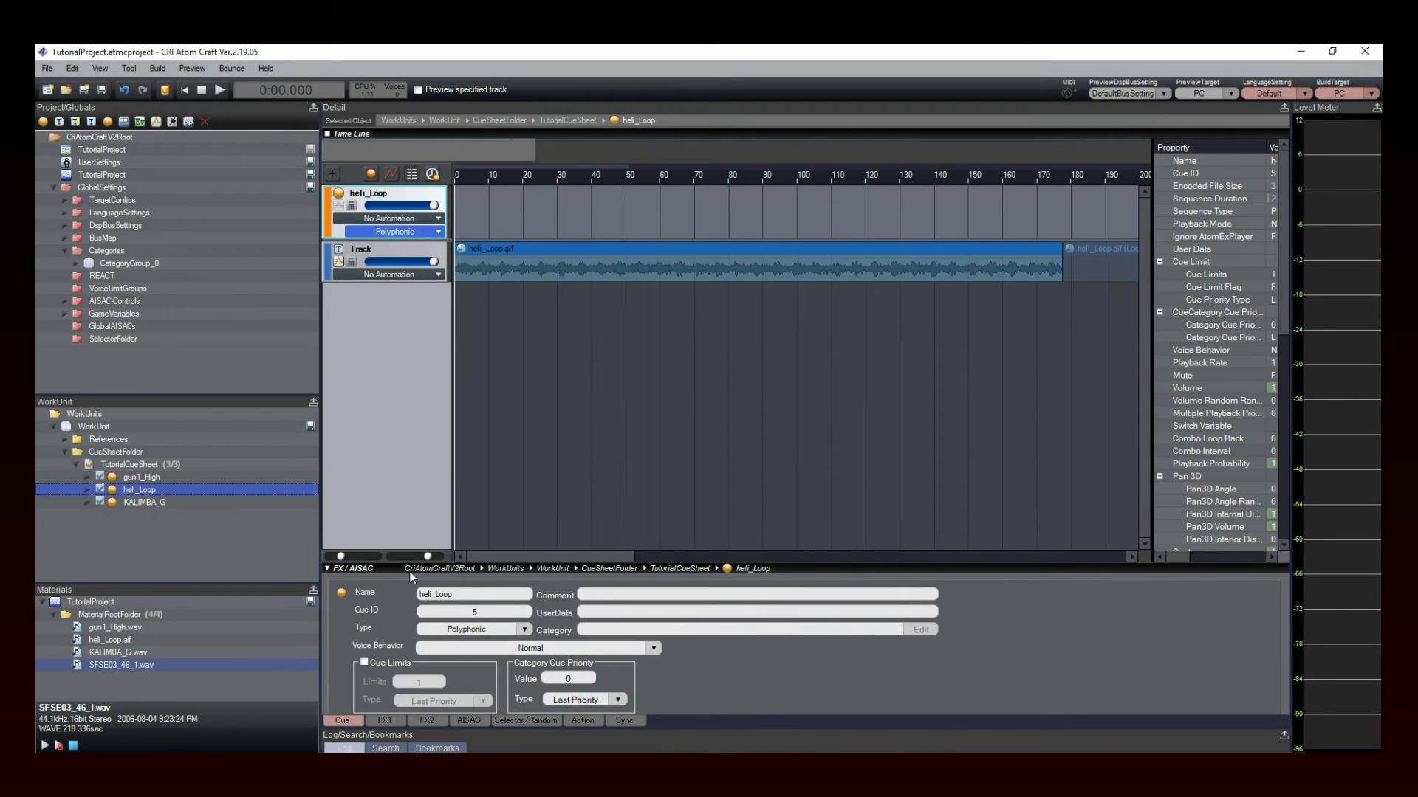
pyautogui.click(161, 504)
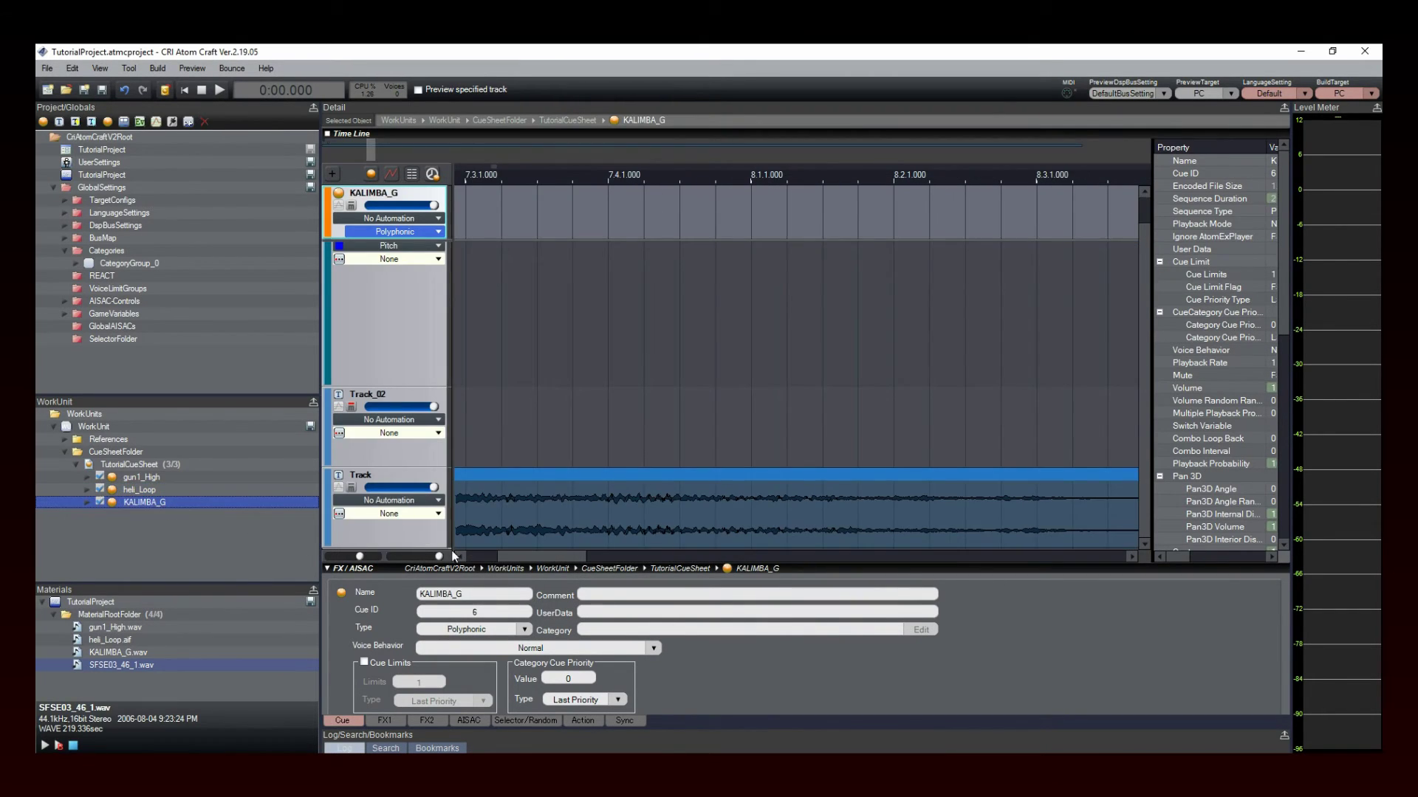
pyautogui.moveTo(540, 559); pyautogui.dragTo(880, 556)
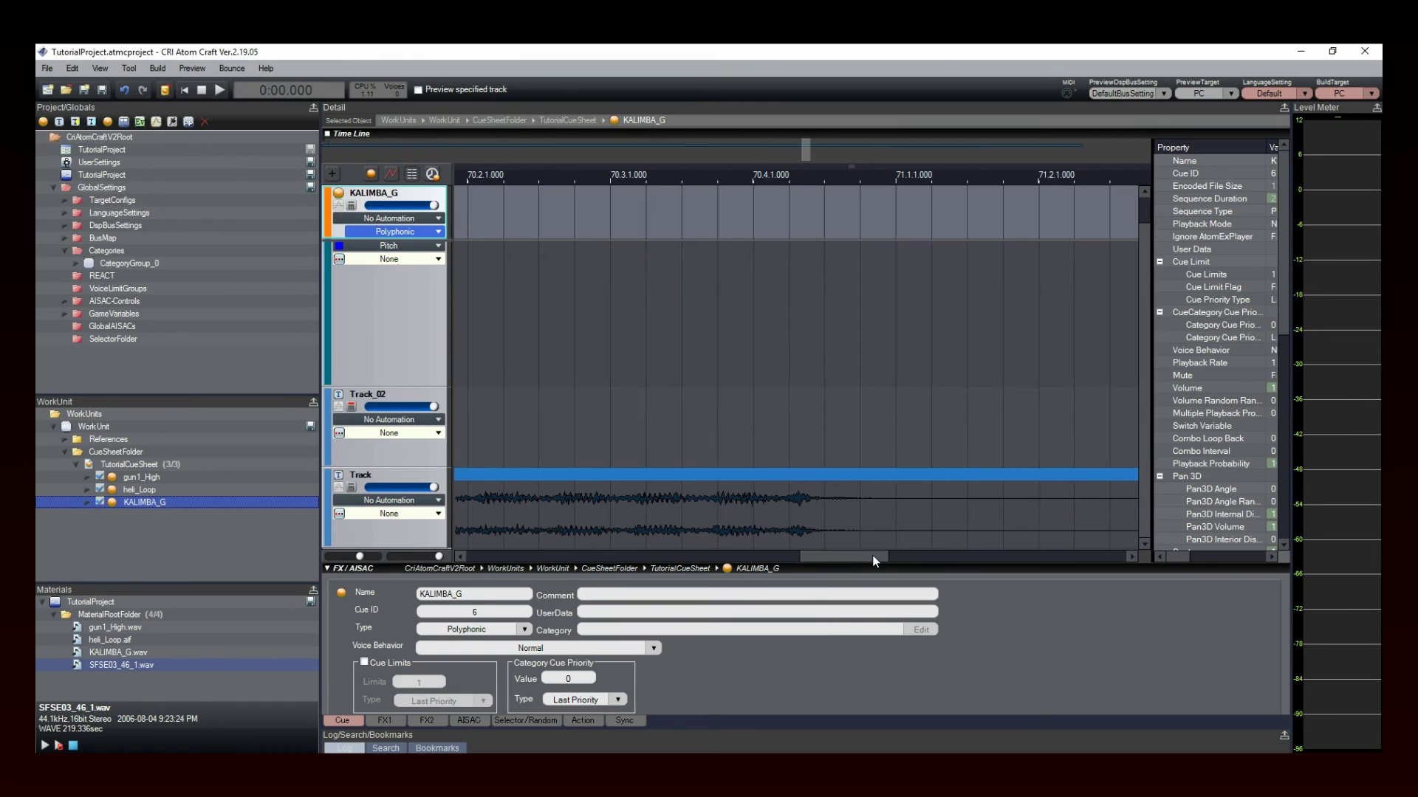